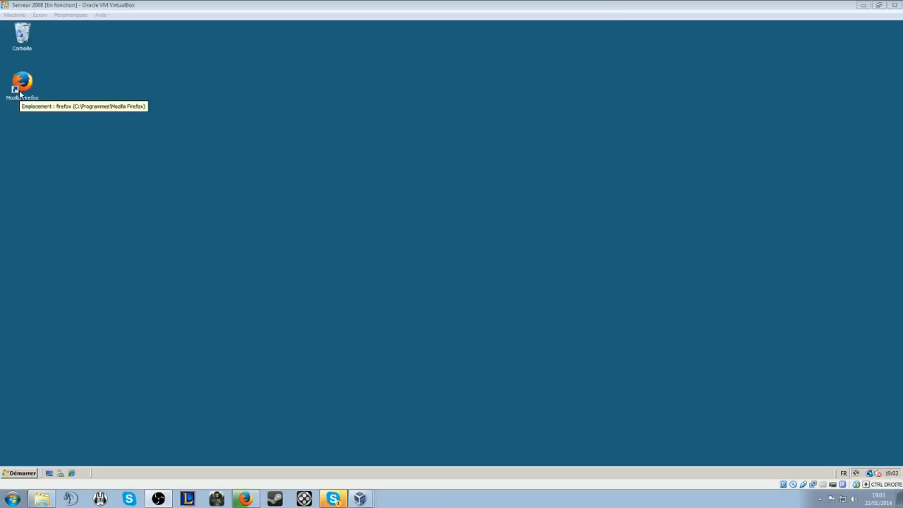
double_click(21, 86)
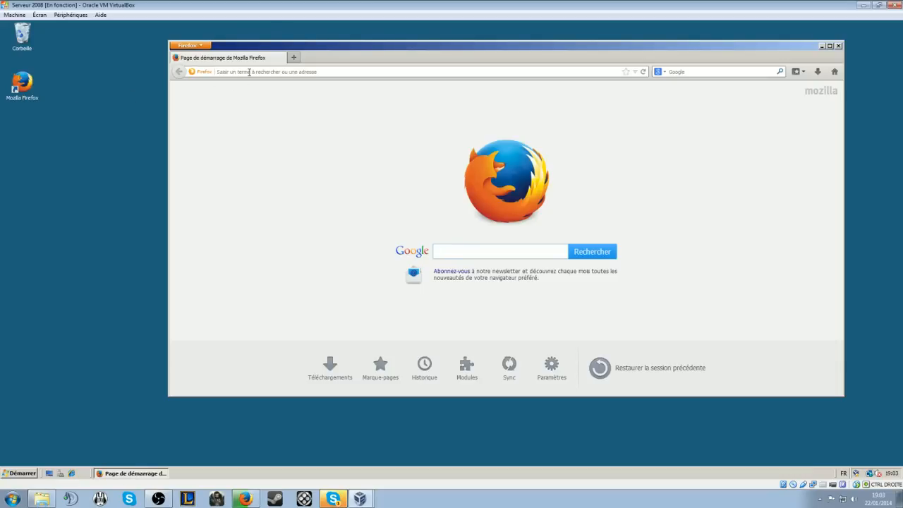
left_click(249, 72)
type("google.com/")
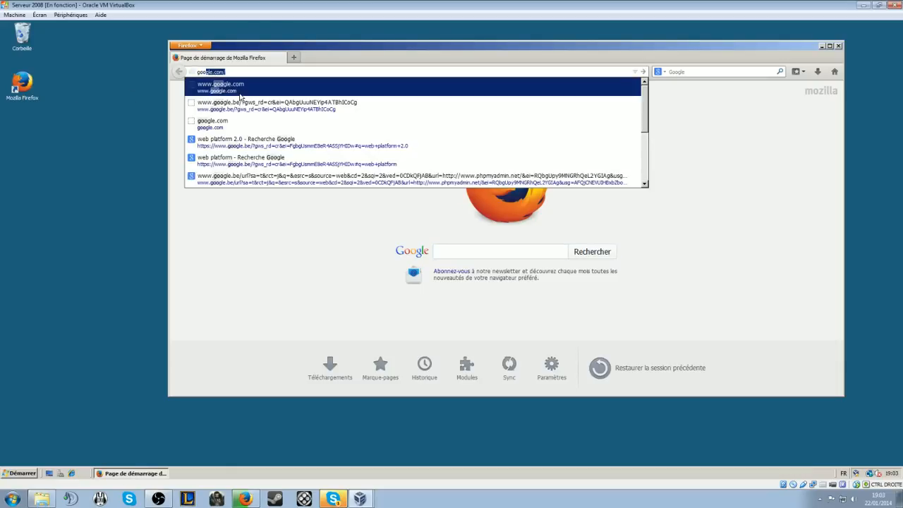
left_click(242, 88)
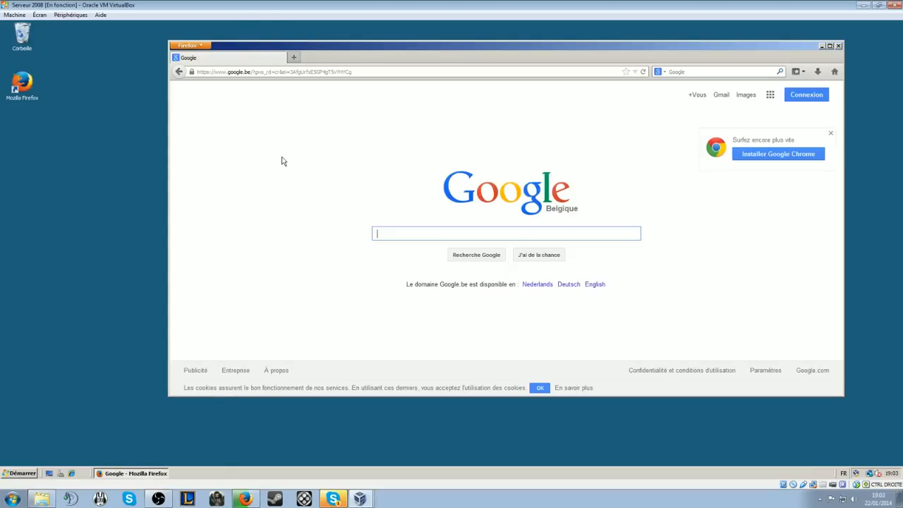
- Search Google for "phpmyadmin download" and open the phpMyAdmin 4.1.5 download page from the official phpMyAdmin site
type("php")
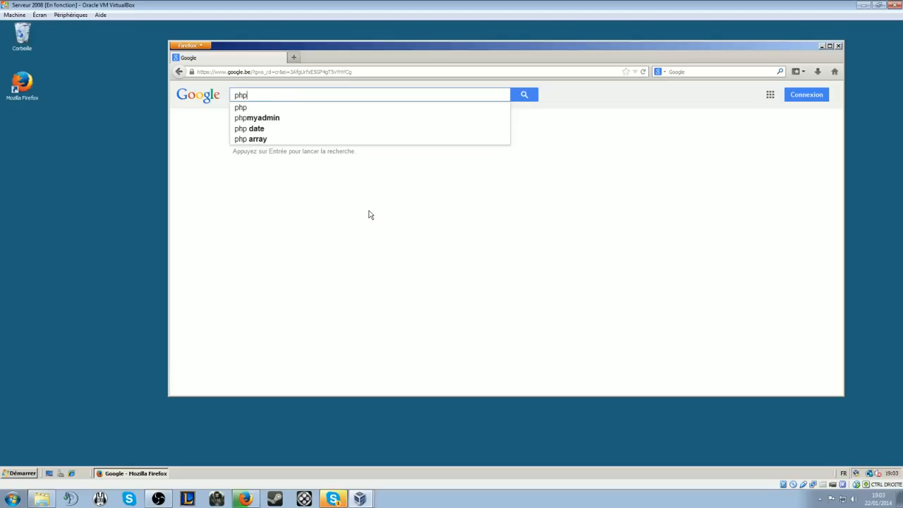
type("myadmin")
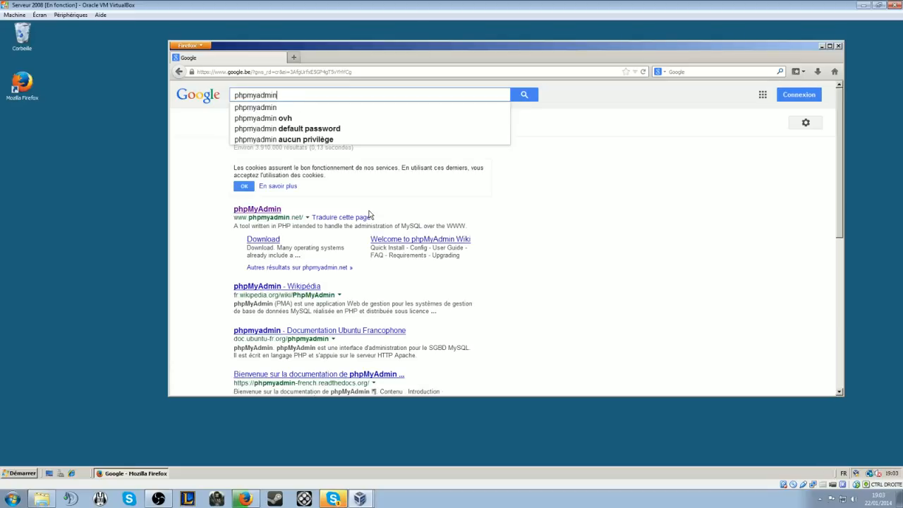
type(" download")
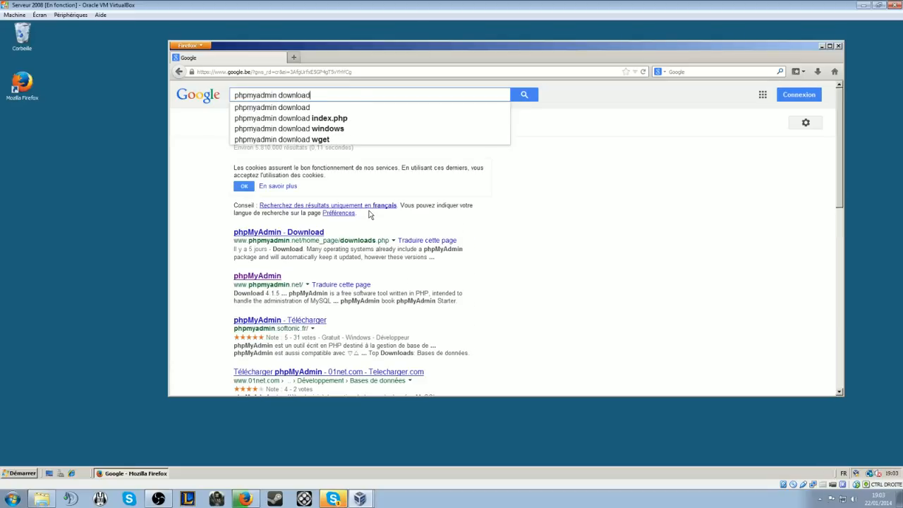
key("Return")
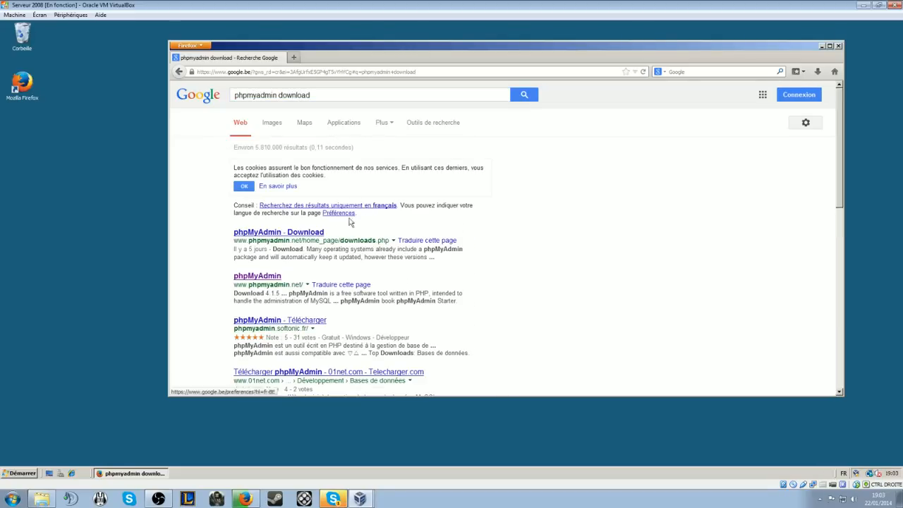
left_click(267, 279)
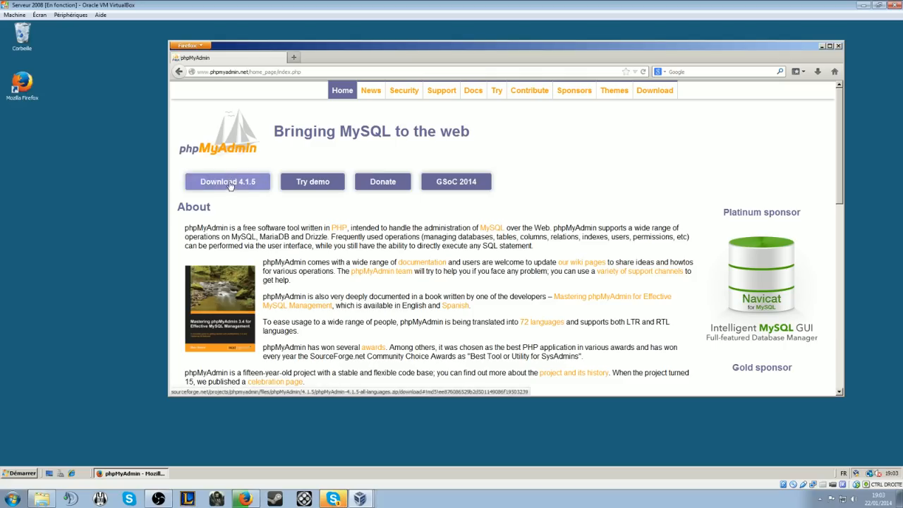
left_click(222, 184)
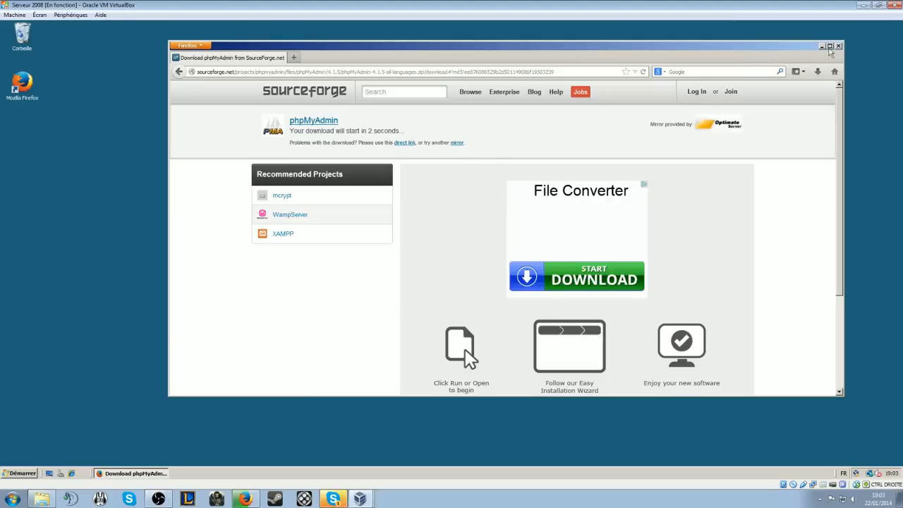
- Return to Google, search for "web platform 2.0" and open Microsoft's Web Platform Installer 2.0 download page
left_click(179, 72)
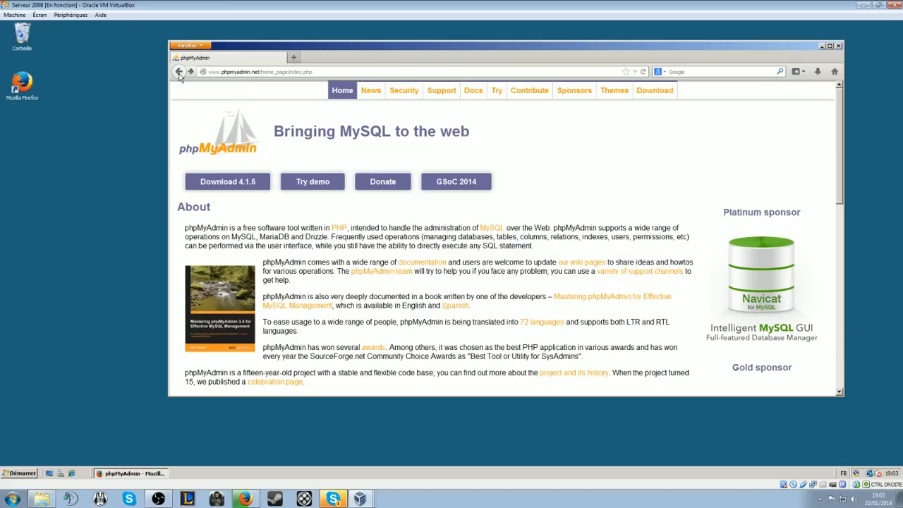
left_click(179, 72)
left_click(342, 93)
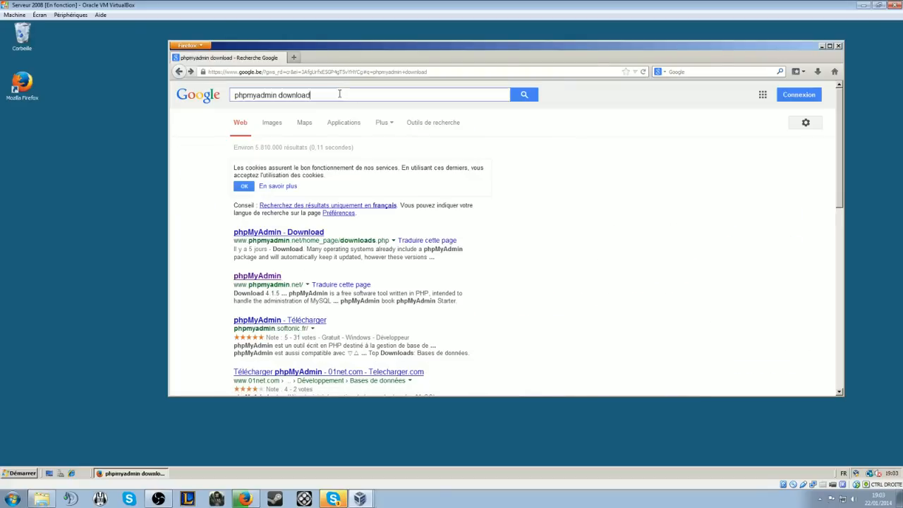
key("ctrl+a")
type("w")
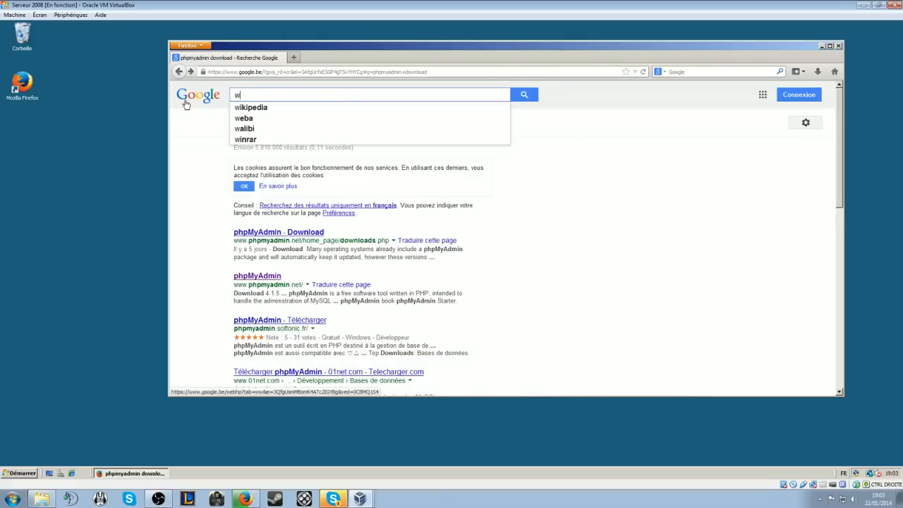
type("eb pla")
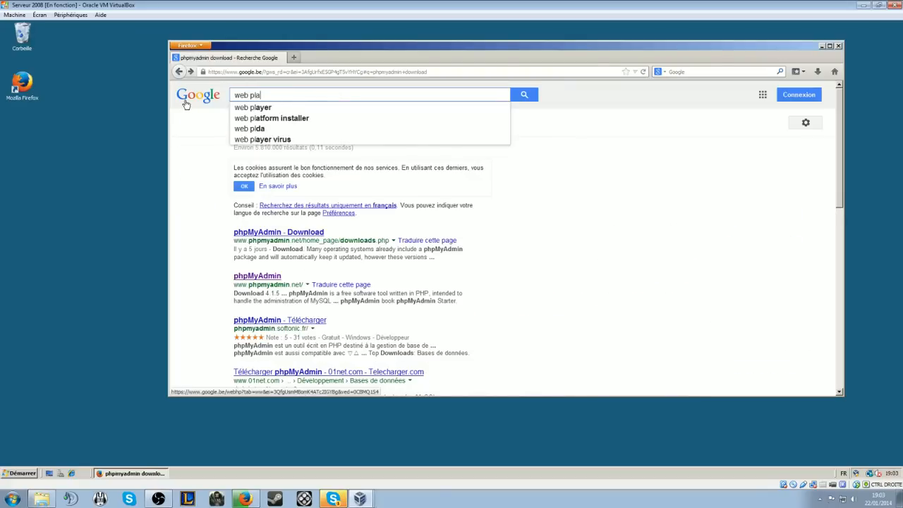
type("tform")
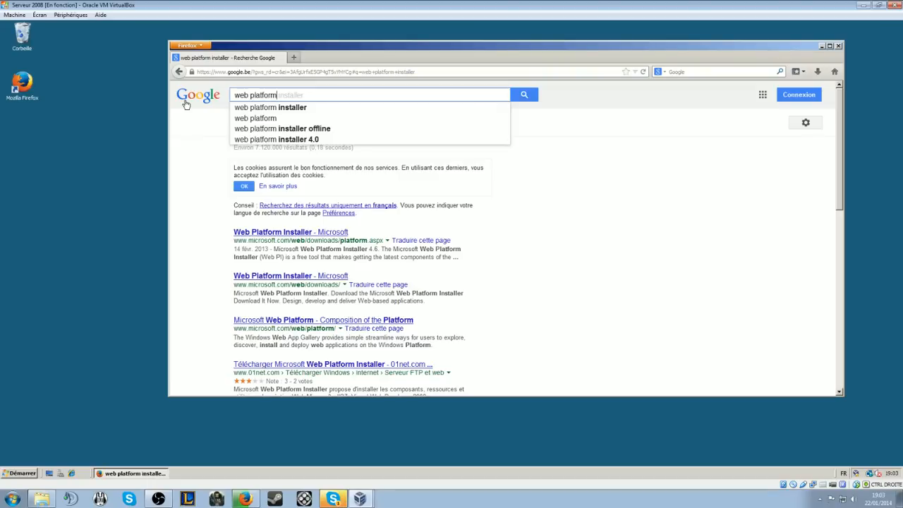
type("2.0")
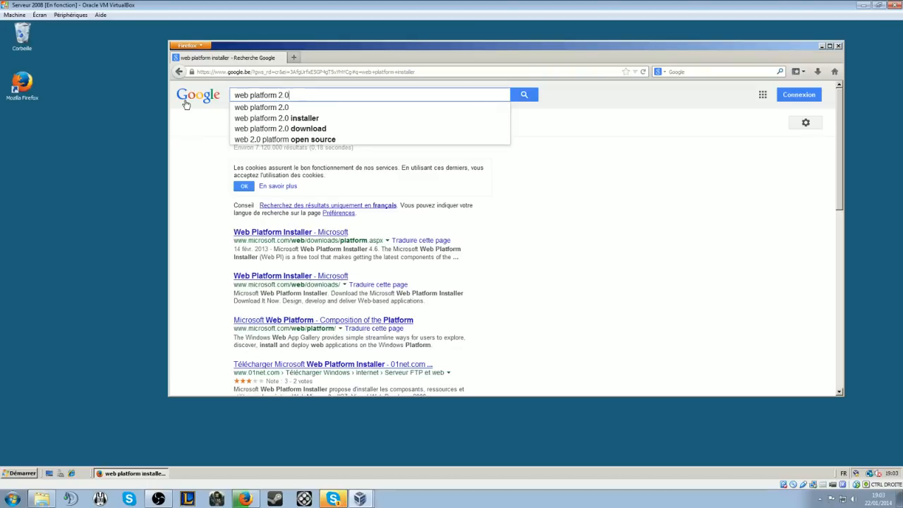
key("Return")
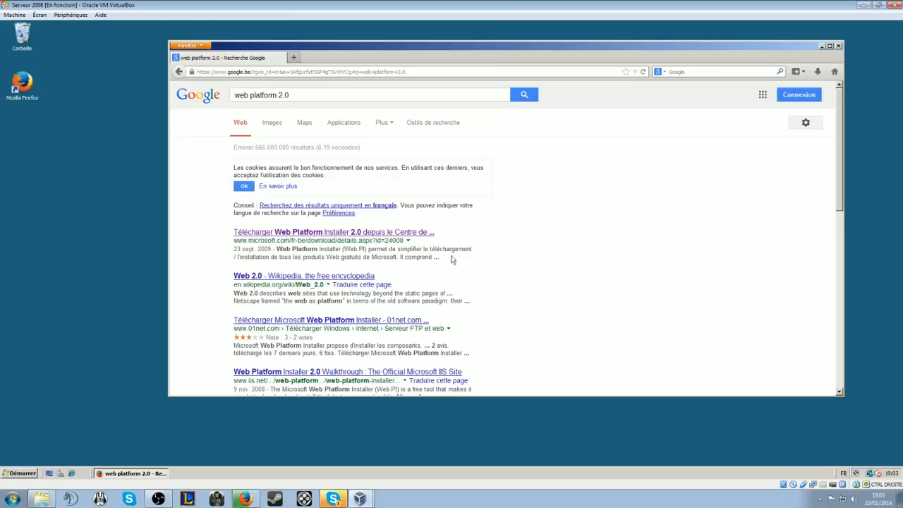
left_click(378, 235)
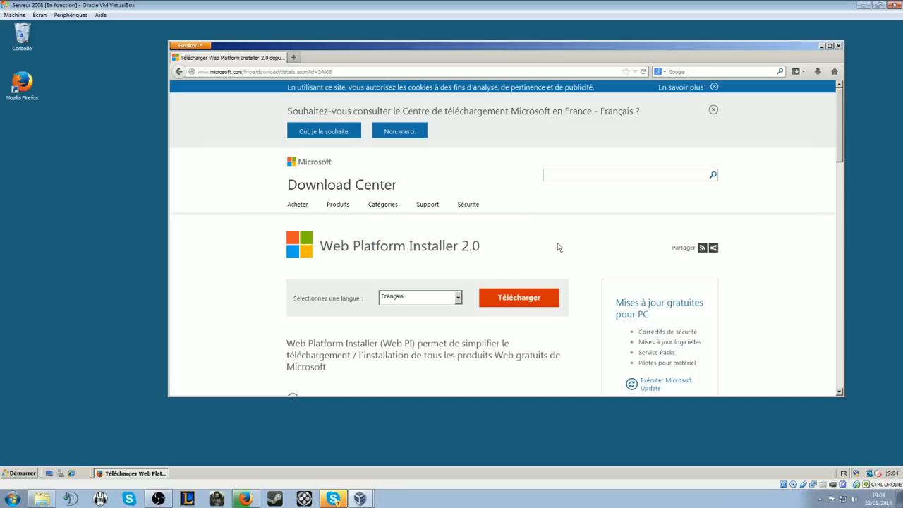
- Close the browser and open the Gestionnaire des services Internet (IIS) administration tool
left_click(839, 47)
left_click(25, 477)
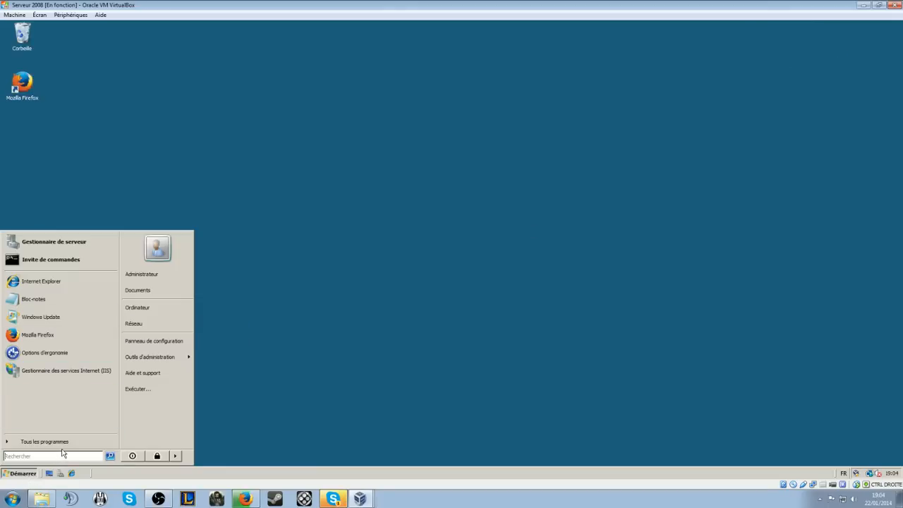
type("webi")
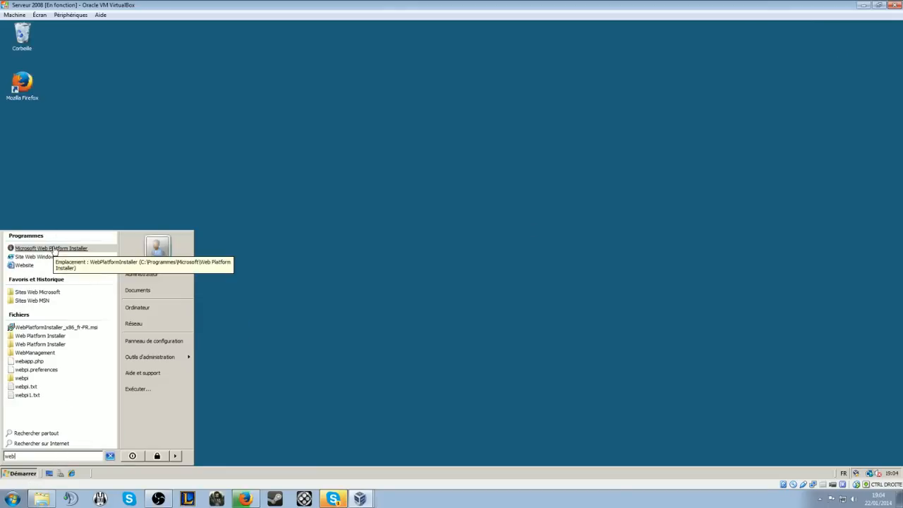
mouse_move(177, 357)
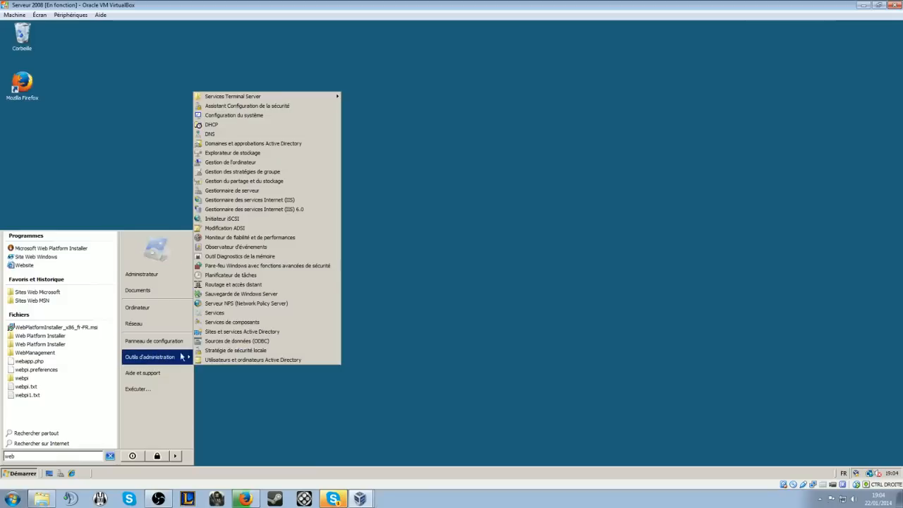
left_click(255, 201)
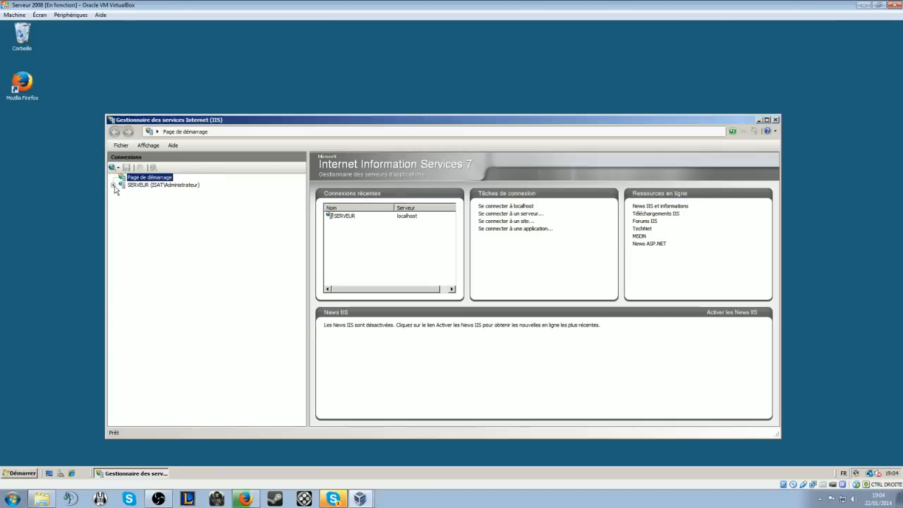
- Open the Web Platform Installer feature of SERVEUR and search its products for "php"
left_click(122, 186)
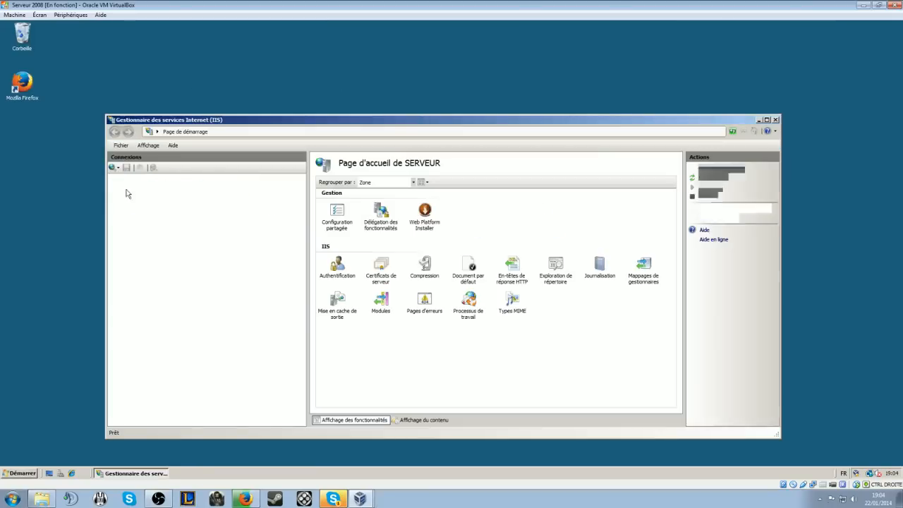
double_click(426, 213)
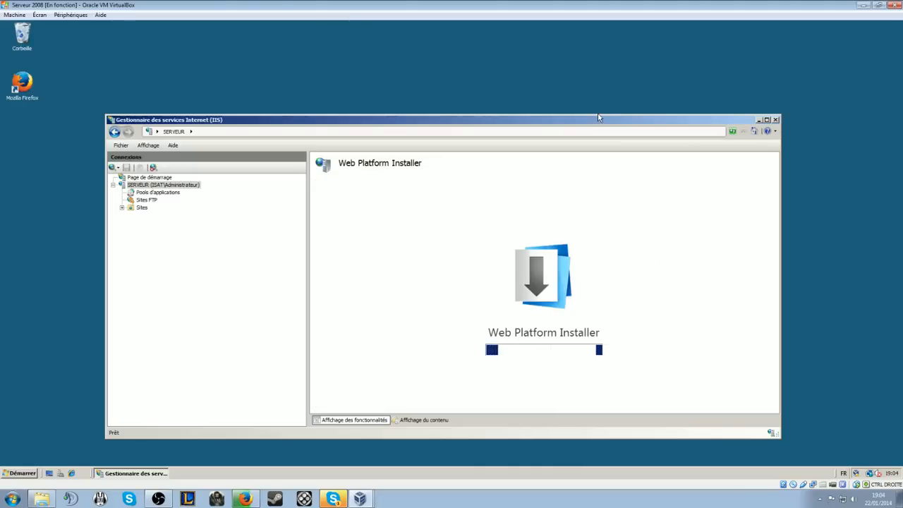
left_click_drag(598, 114, 600, 54)
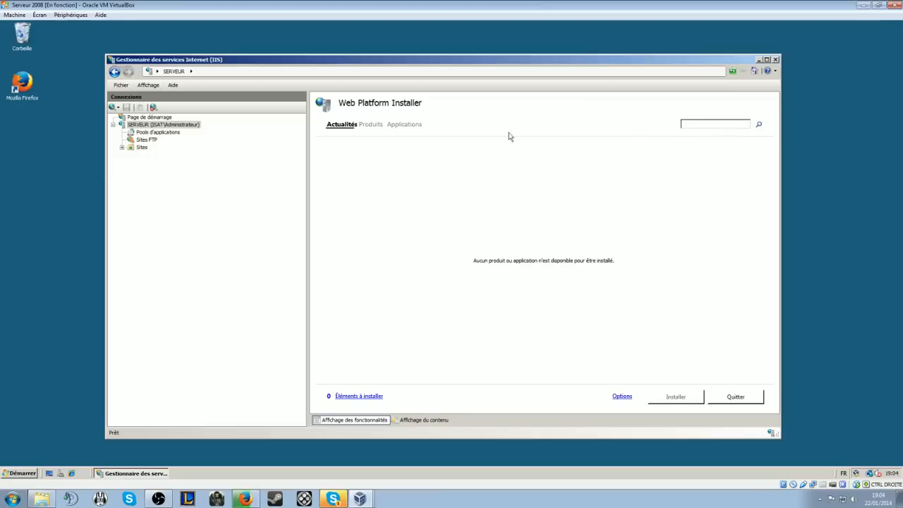
left_click(368, 126)
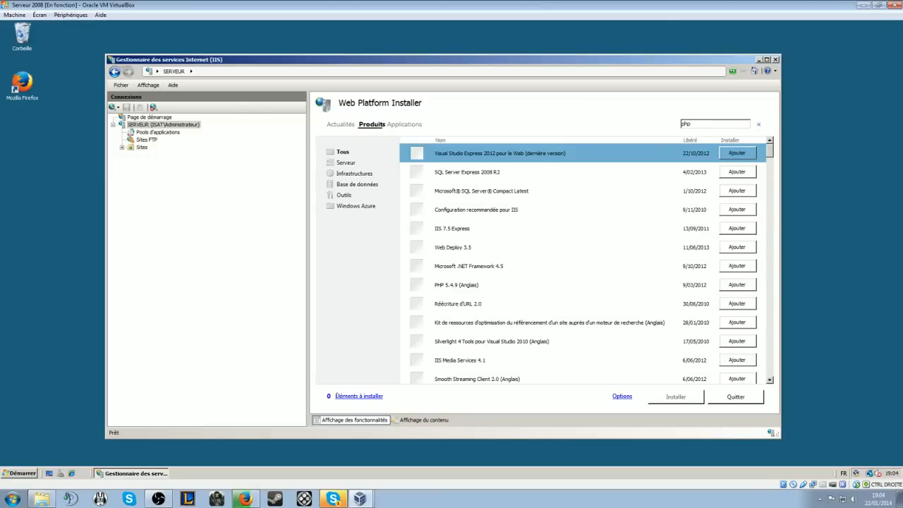
key("Return")
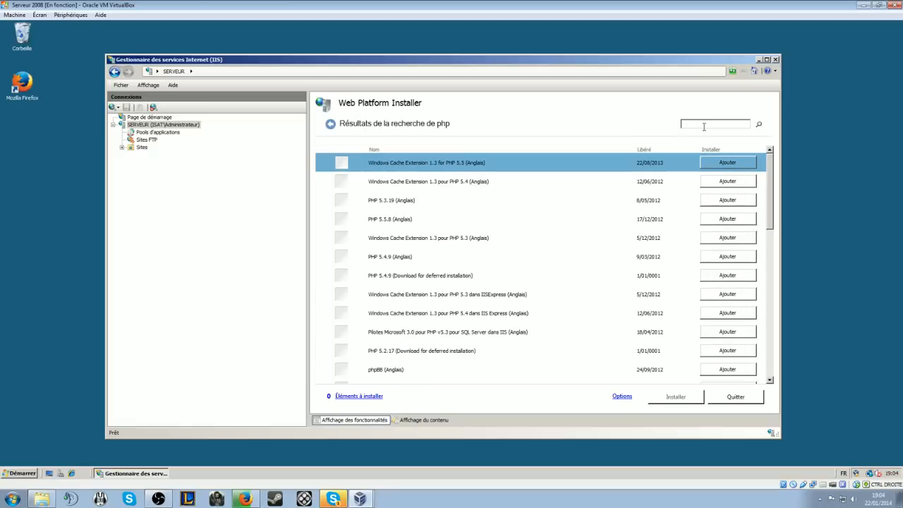
- Sort the php results by name and add PHP 5.5.8 (Anglais) and PHP Manager for IIS (Anglais) to the install list
left_click(392, 151)
key("w")
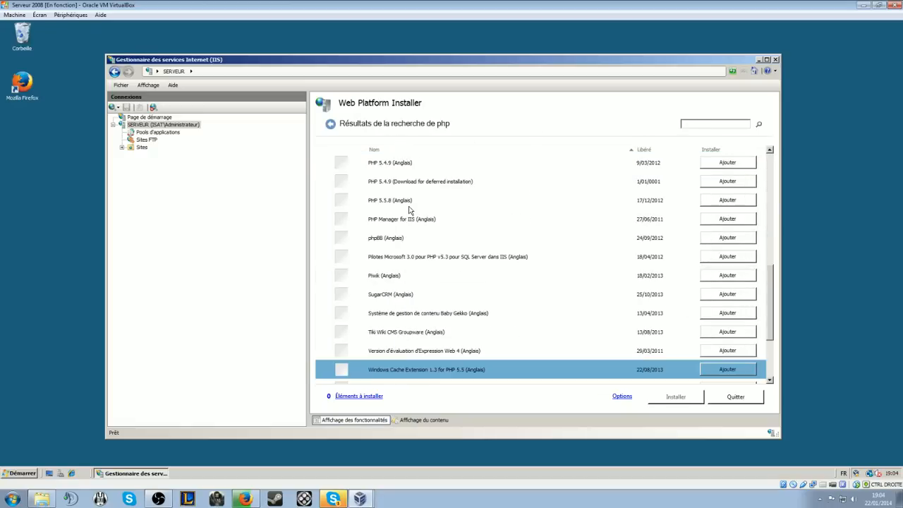
scroll(412, 211, "down", 2)
scroll(413, 208, "up", 5)
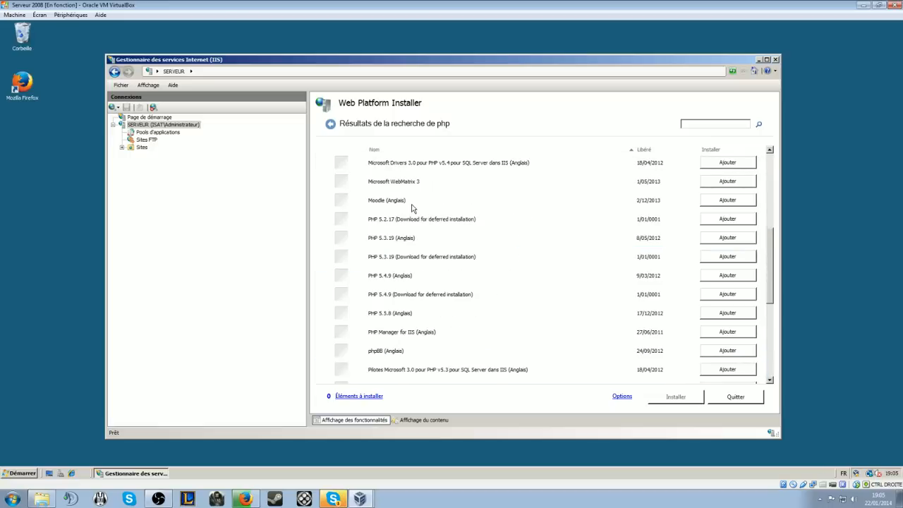
left_click(386, 317)
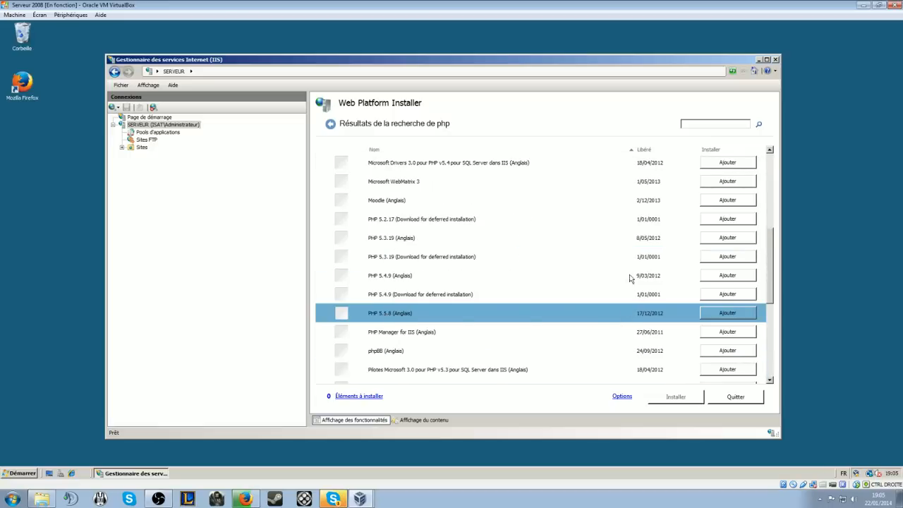
left_click(726, 314)
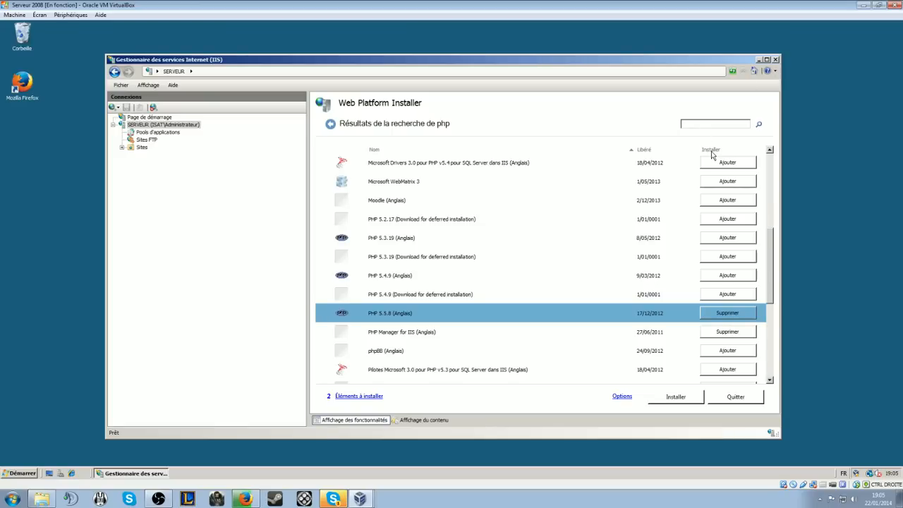
- Search the products for "sql 5", add MySQL Windows 5.5 (Anglais), and start installing the selected items
left_click(331, 124)
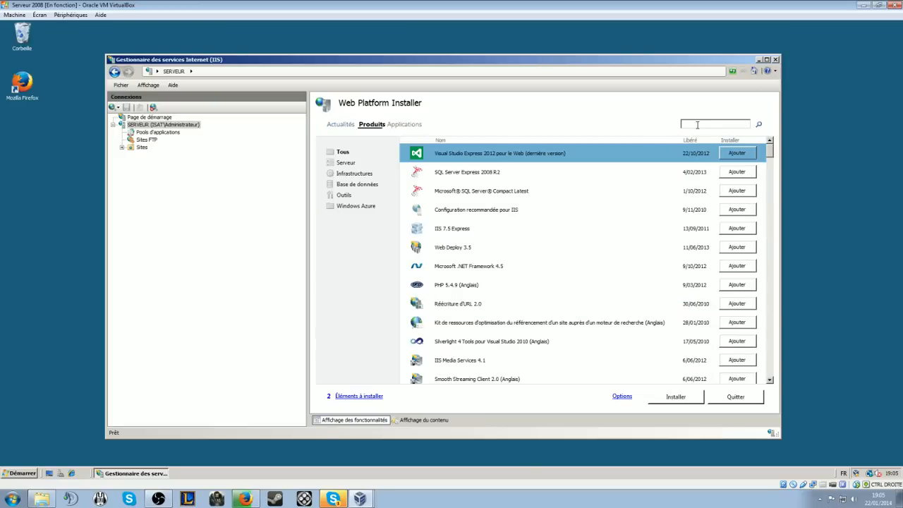
type("ds")
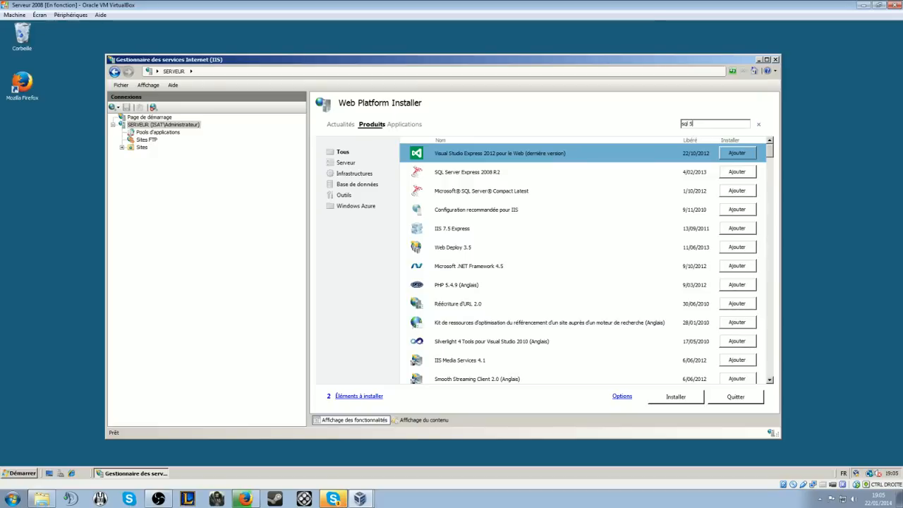
key("Return")
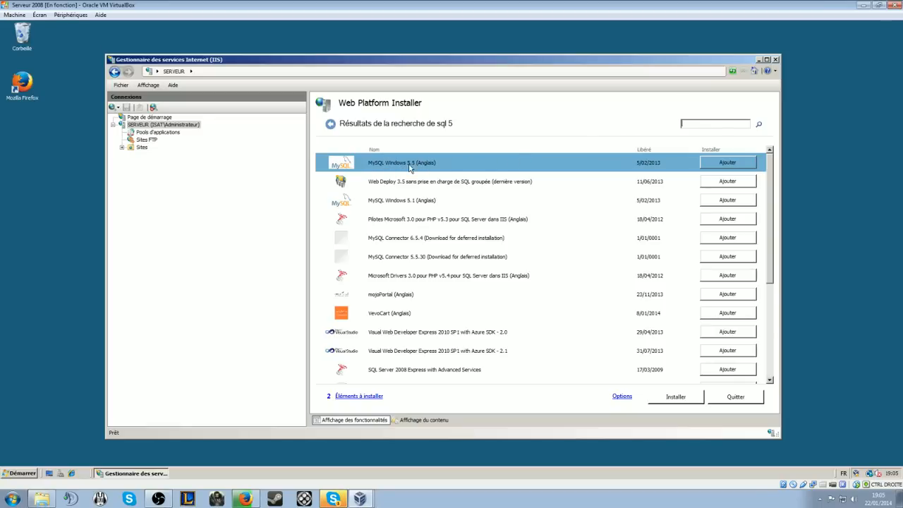
left_click(722, 168)
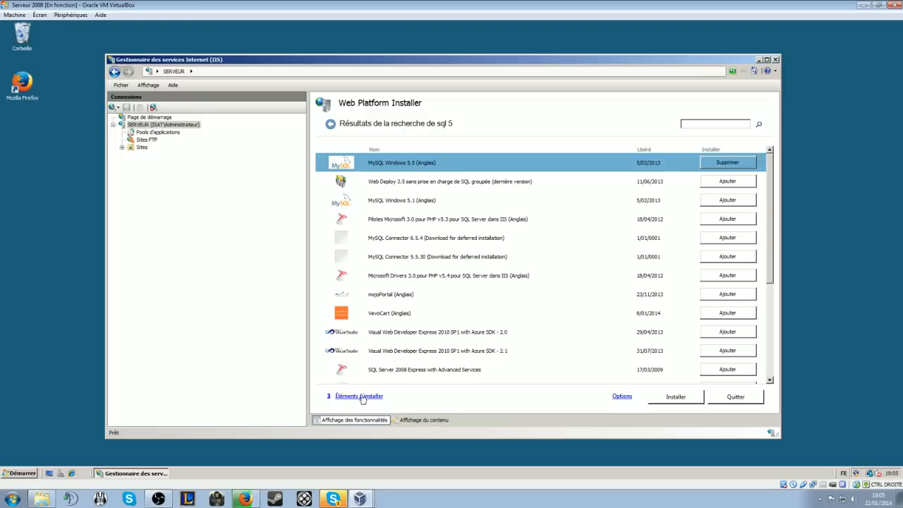
left_click(665, 399)
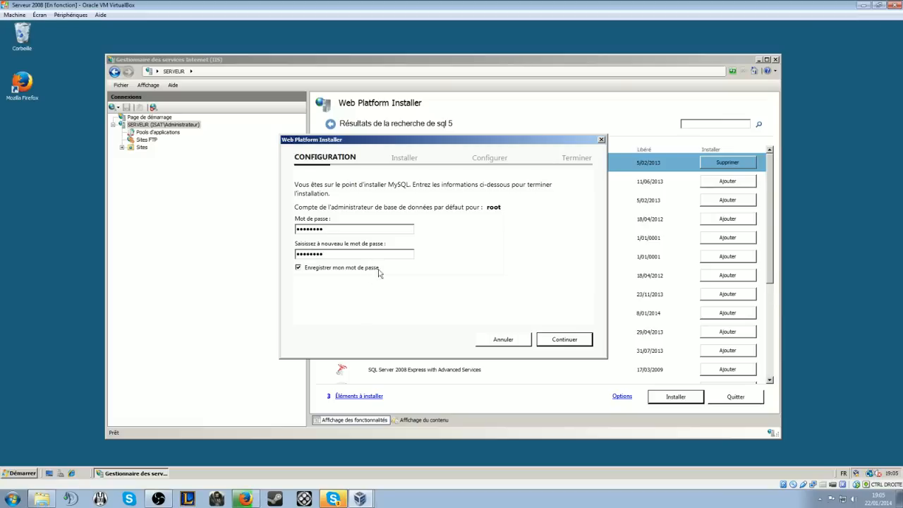
- Confirm the MySQL root account settings, review the component list, and accept the licence terms to start the installation
left_click(558, 342)
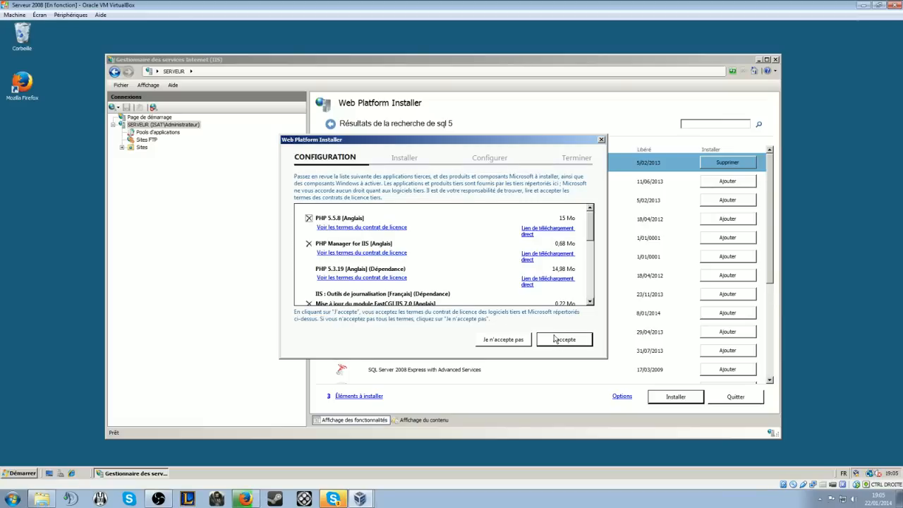
left_click_drag(591, 226, 599, 292)
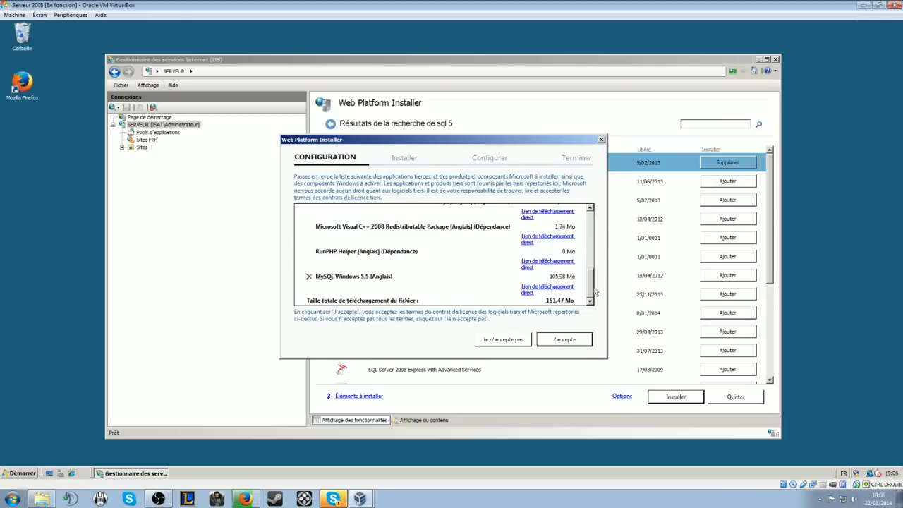
left_click(564, 340)
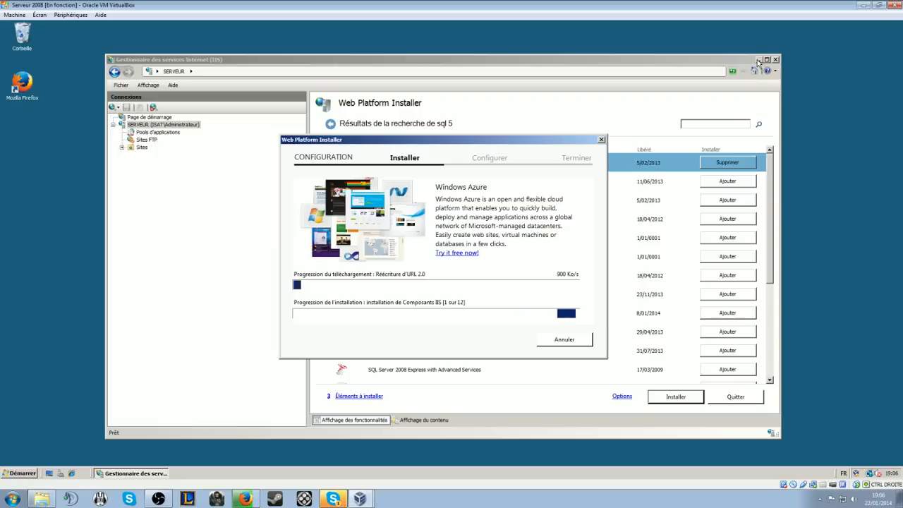
left_click_drag(560, 147, 665, 96)
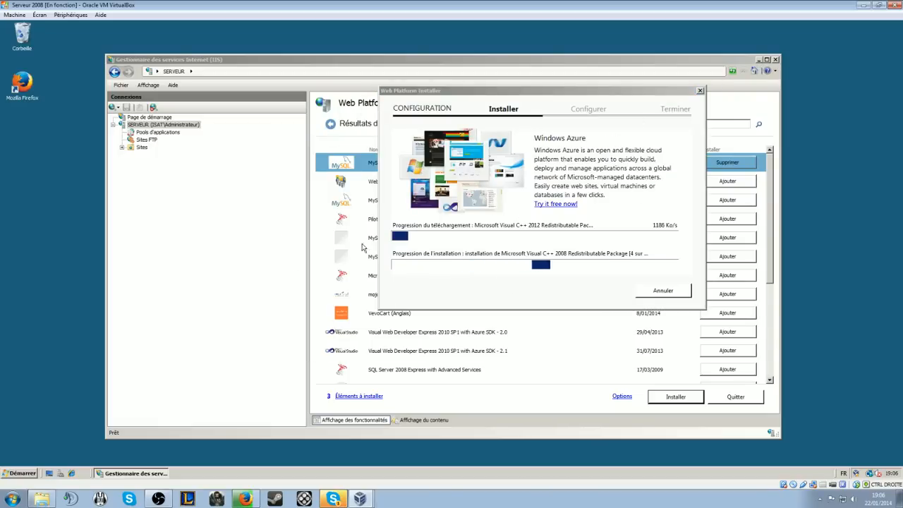
- Check the phpMyAdmin-4.1.5-all-languages folder in the Administrateur profile's Téléchargement folder, and close the file window
left_click(27, 473)
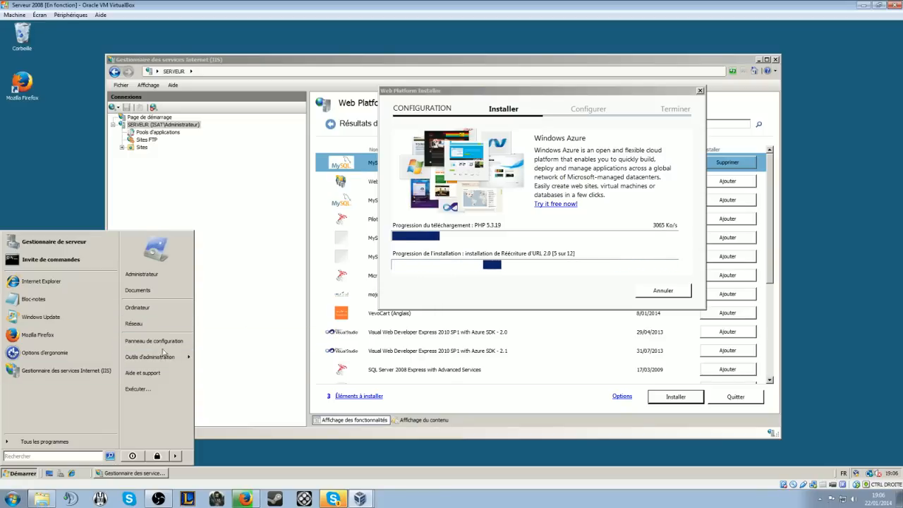
left_click(157, 311)
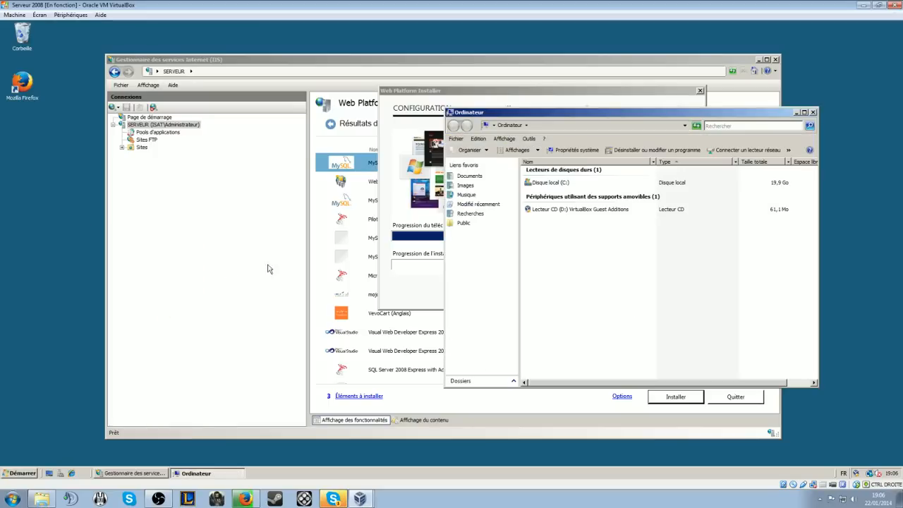
left_click_drag(546, 116, 227, 108)
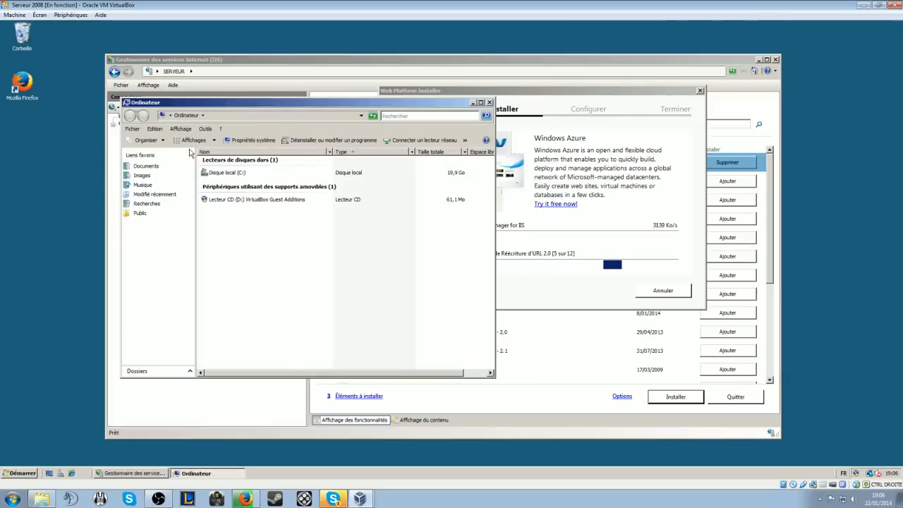
left_click(149, 205)
left_click(145, 166)
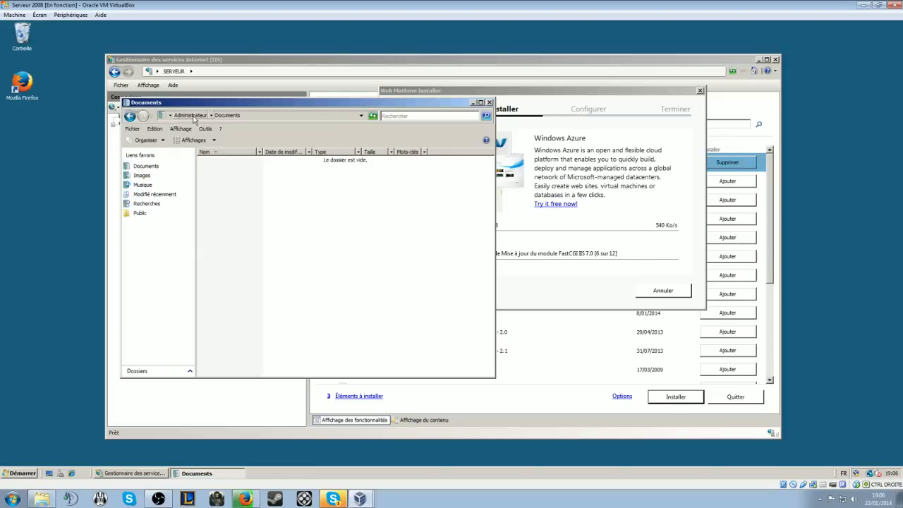
left_click(192, 115)
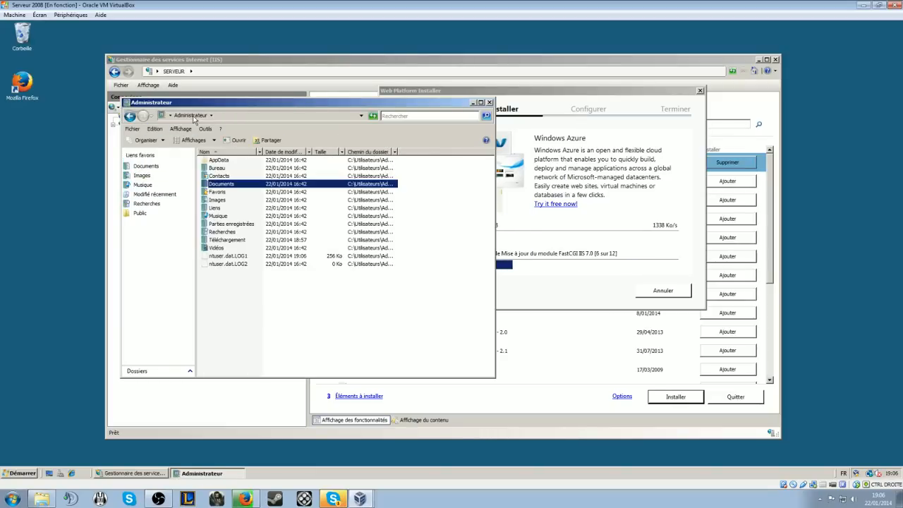
double_click(227, 240)
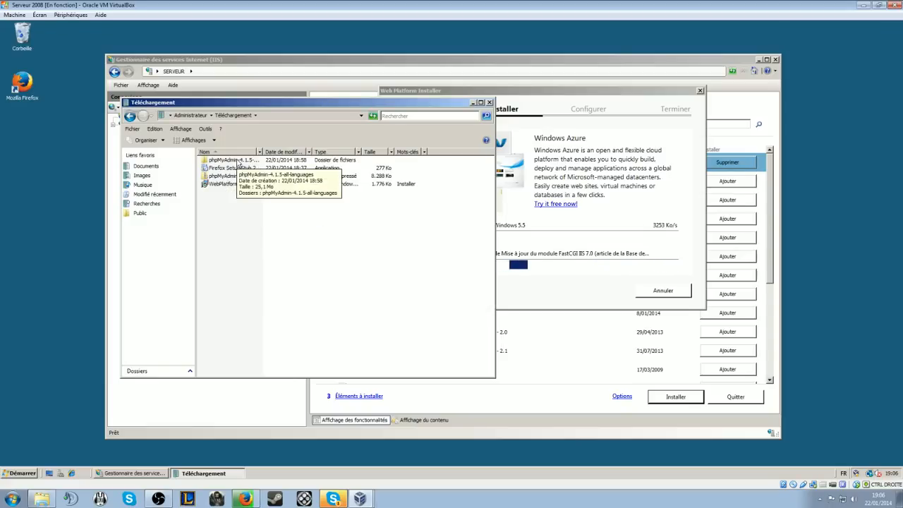
double_click(238, 162)
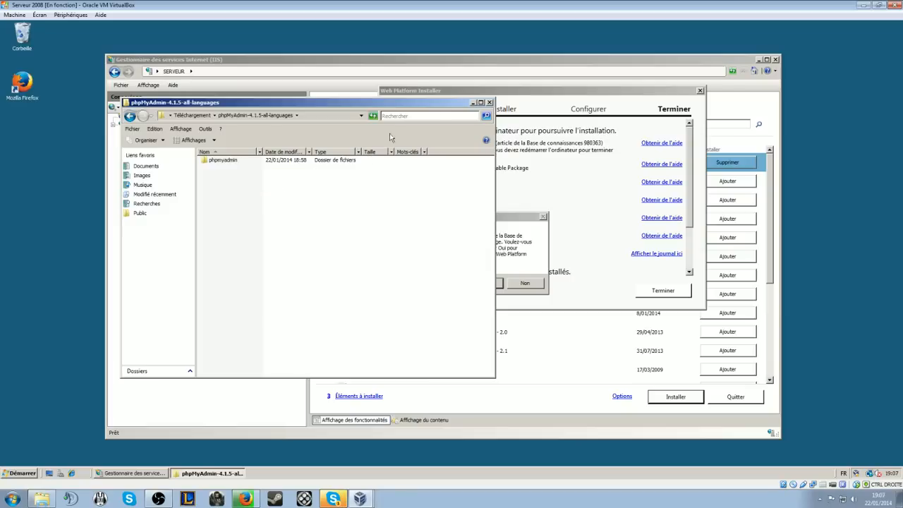
left_click(489, 103)
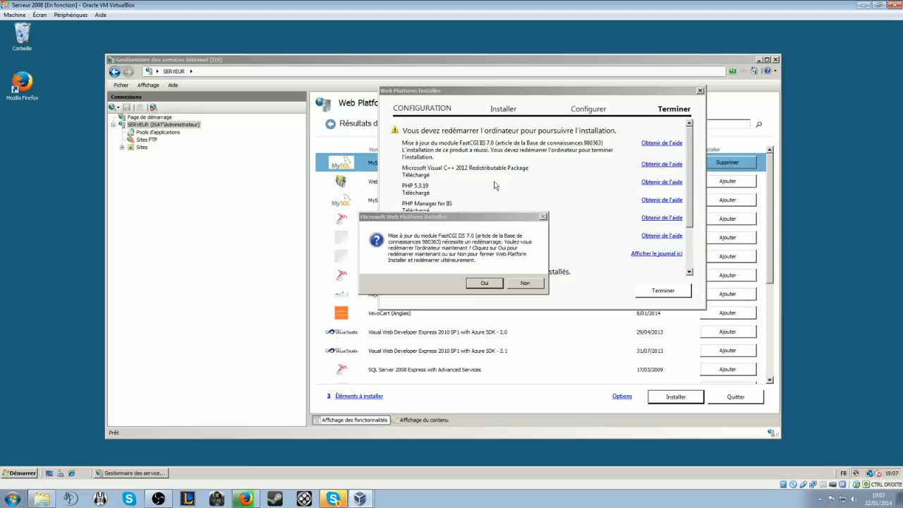
- Agree to restart the server for the FastCGI IIS 7.0 update and dismiss the VirtualBox mouse integration notice
left_click(490, 284)
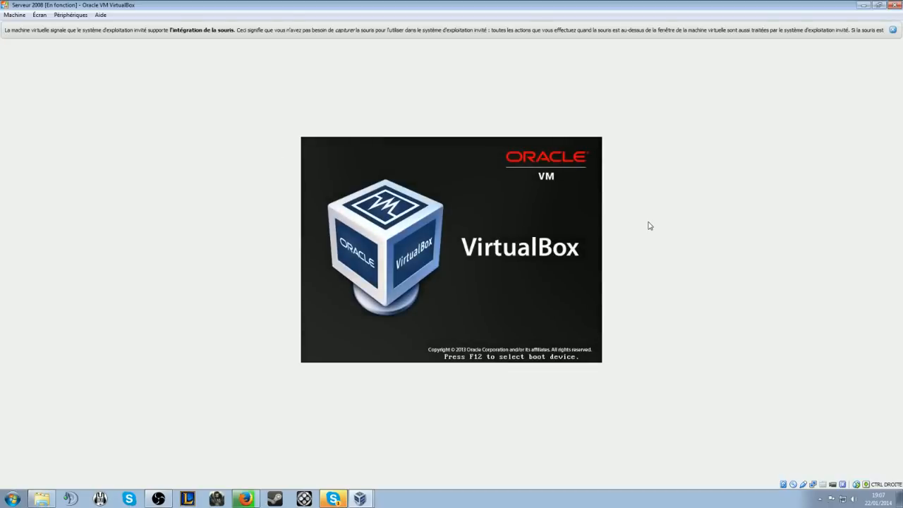
left_click(893, 30)
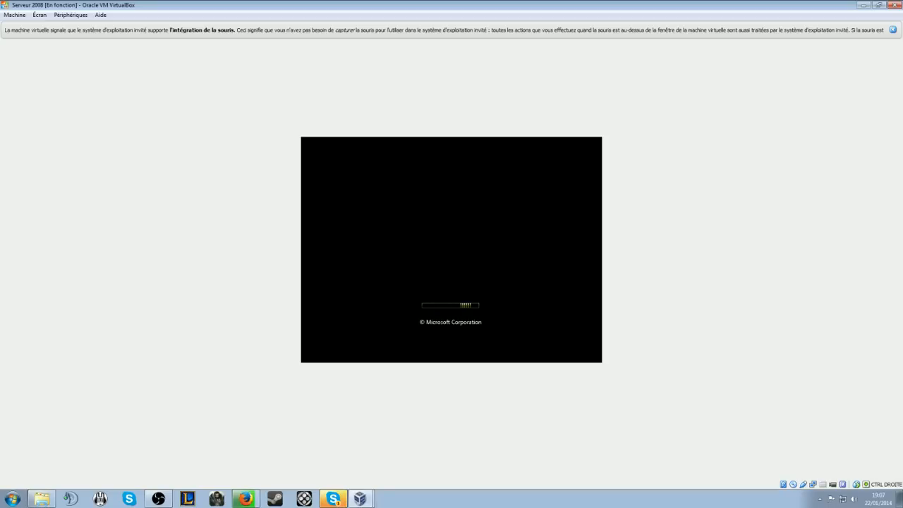
left_click(893, 30)
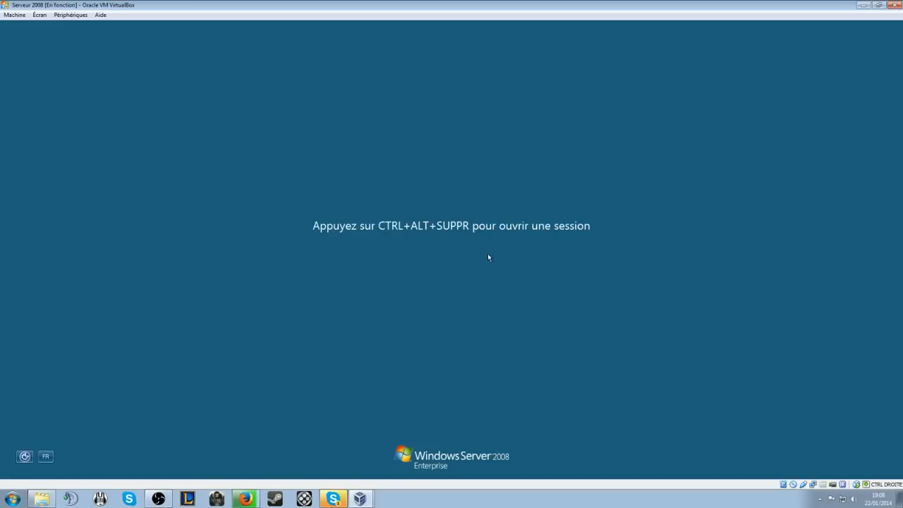
- Log on to the restarted server as ISAT\Administrateur with the account password
key("ctrl+alt+Delete")
type("••••")
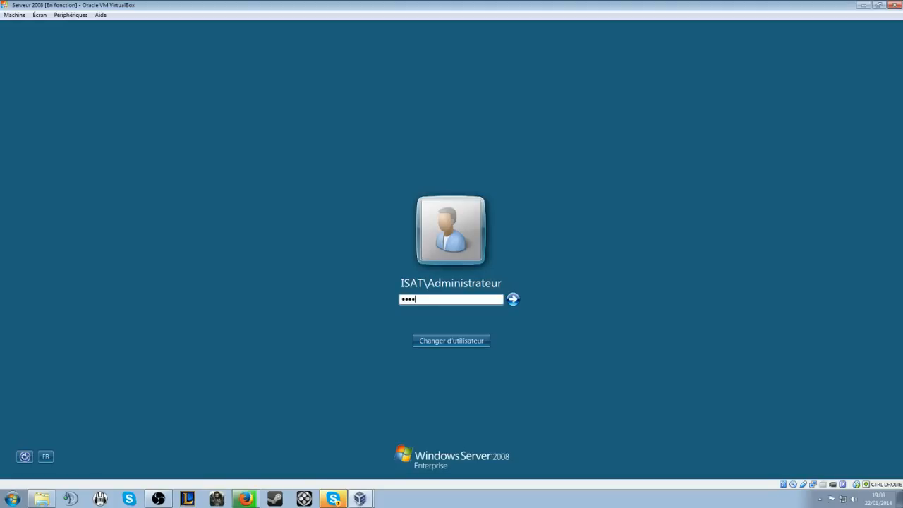
type("••••")
key("Return")
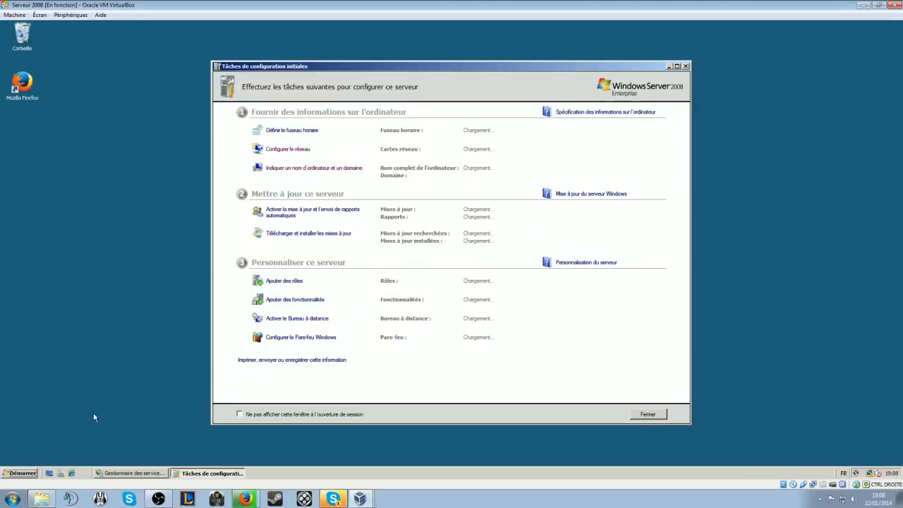
- Dismiss the IIS syntax message and close the Tâches de configuration initiales and Gestionnaire de serveur windows
left_click(125, 474)
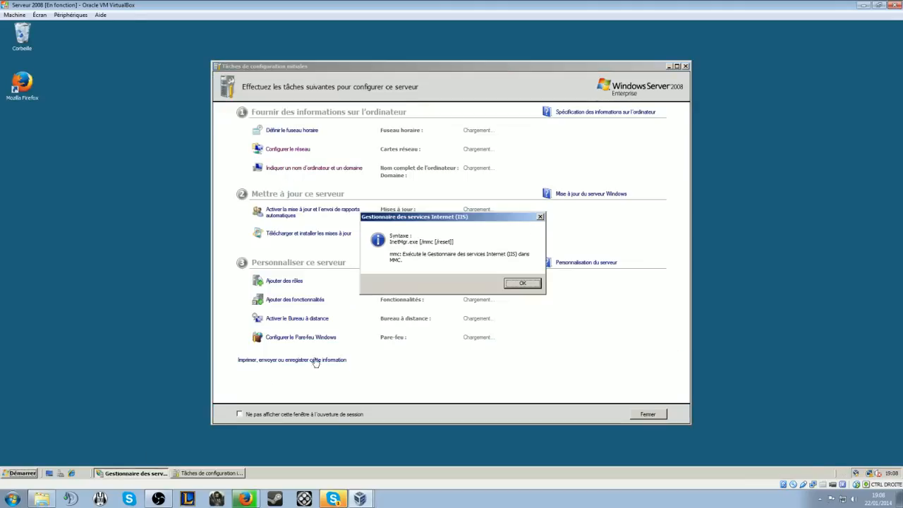
left_click(522, 283)
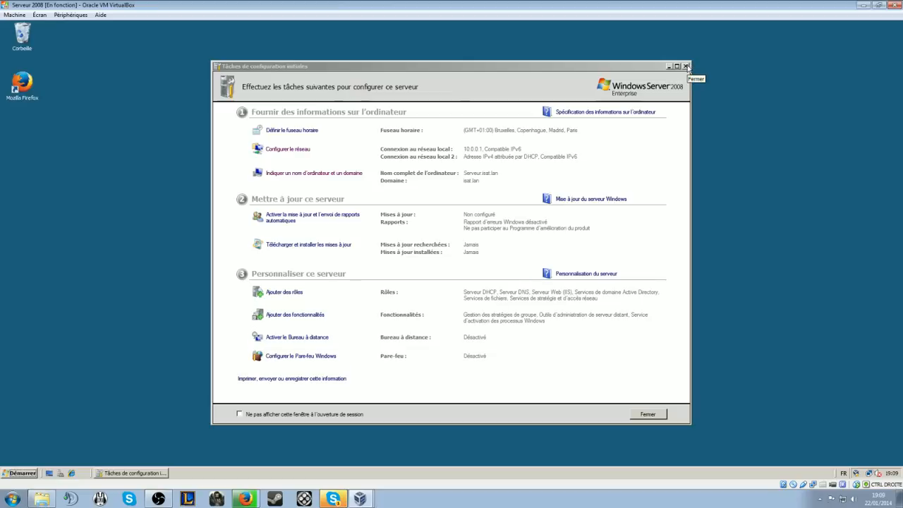
left_click(686, 67)
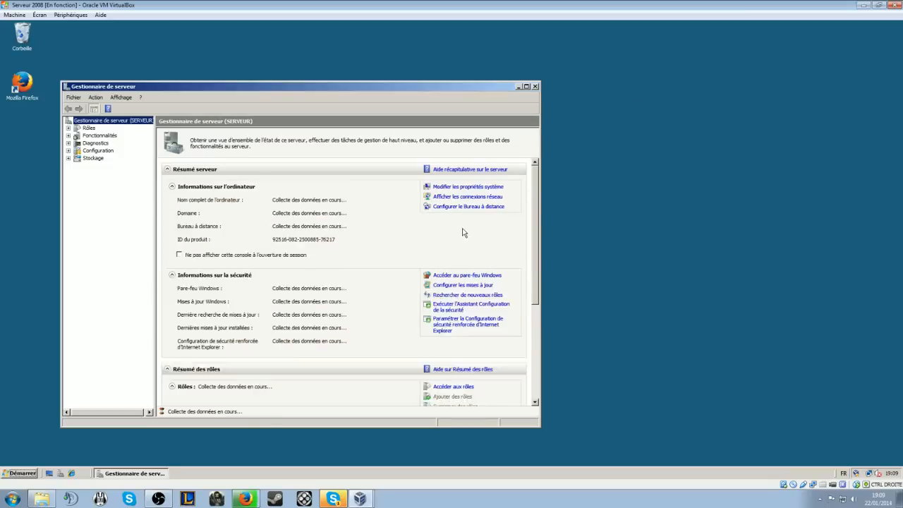
left_click_drag(400, 88, 563, 63)
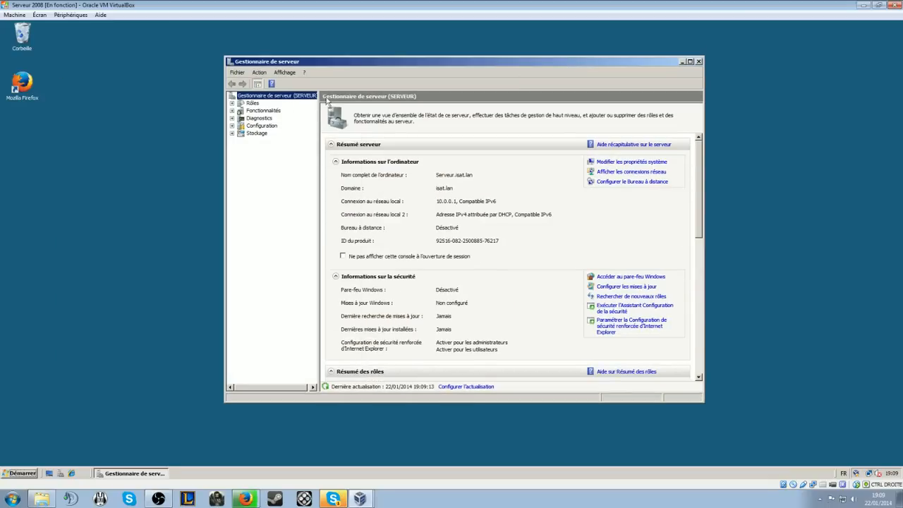
left_click(699, 62)
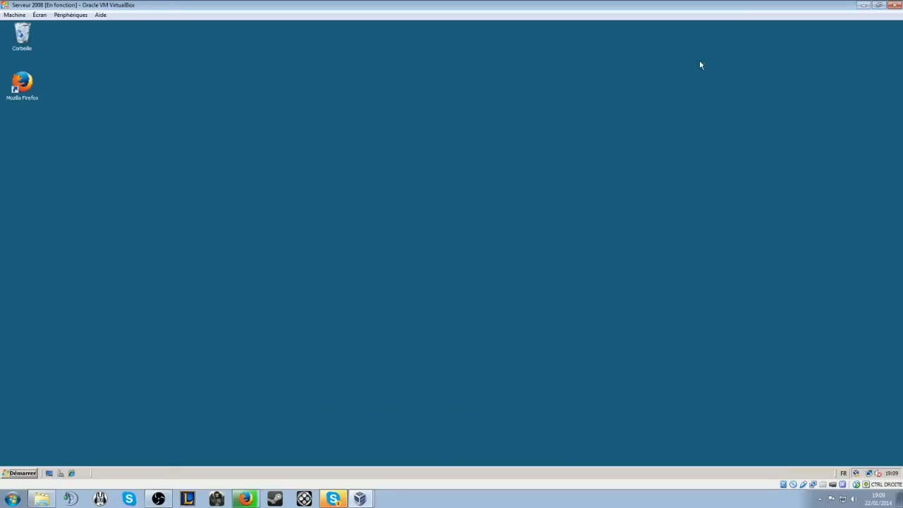
- Open Gestionnaire des services Internet (IIS) and resume the pending installation in the Web Platform Installer feature of SERVEUR
left_click(32, 472)
mouse_move(167, 358)
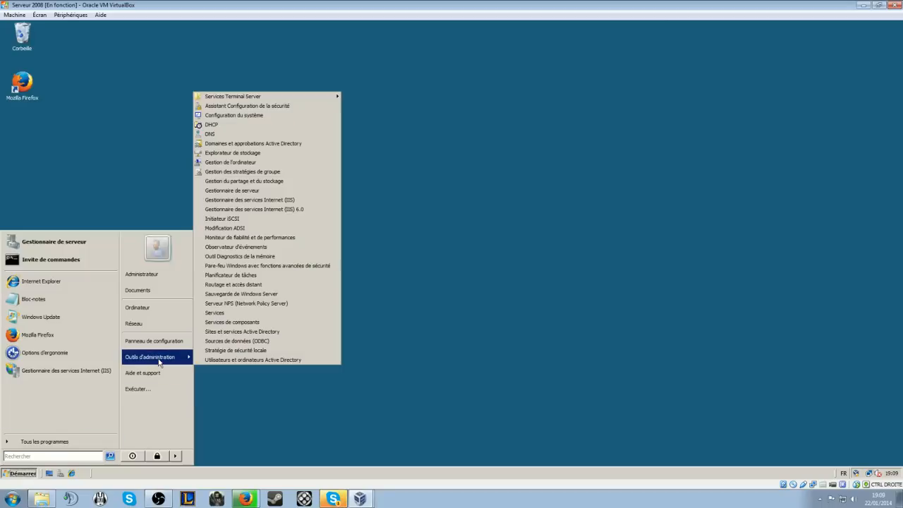
left_click(285, 203)
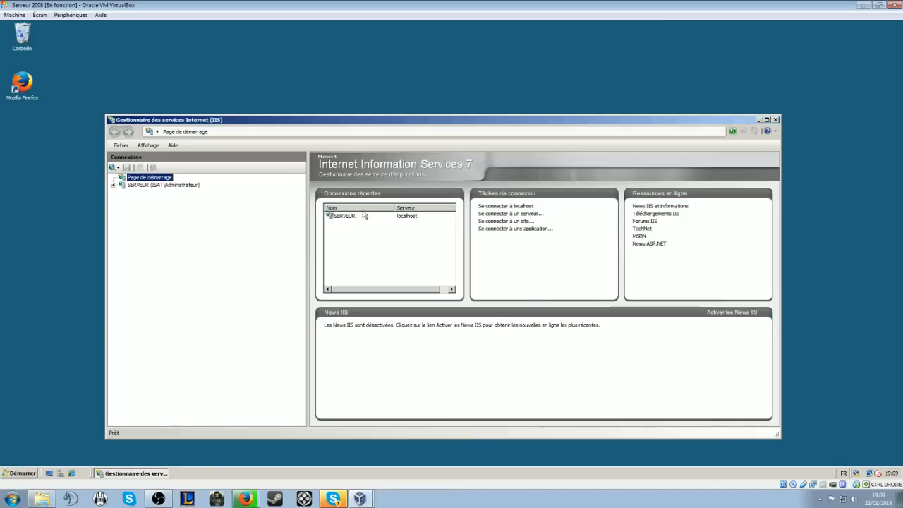
left_click(113, 185)
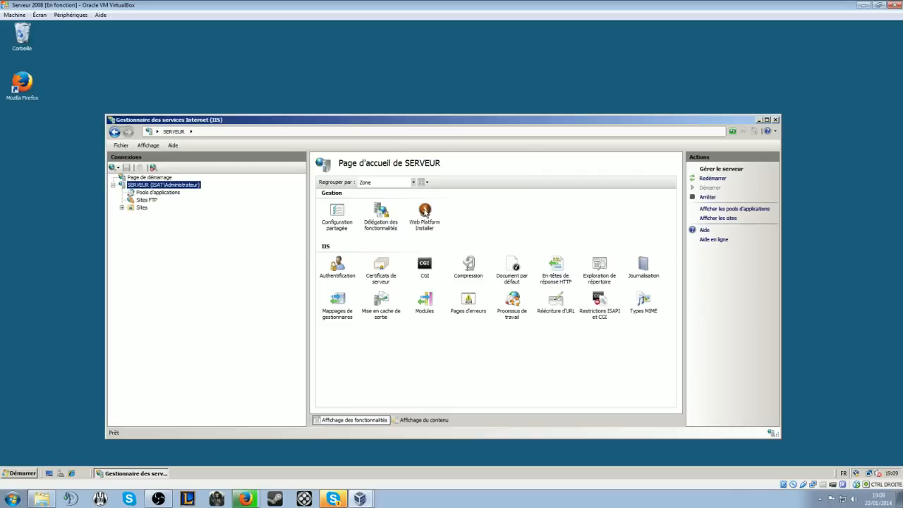
left_click(425, 211)
double_click(425, 211)
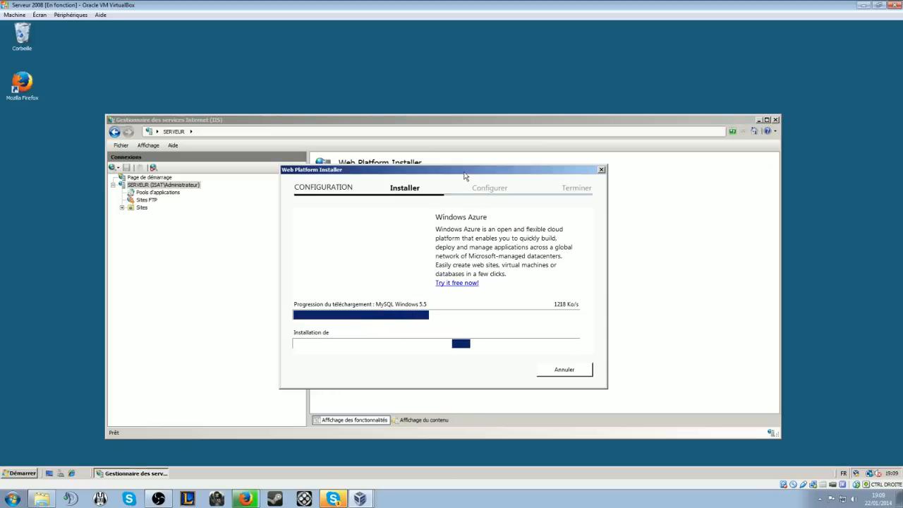
left_click_drag(468, 170, 546, 180)
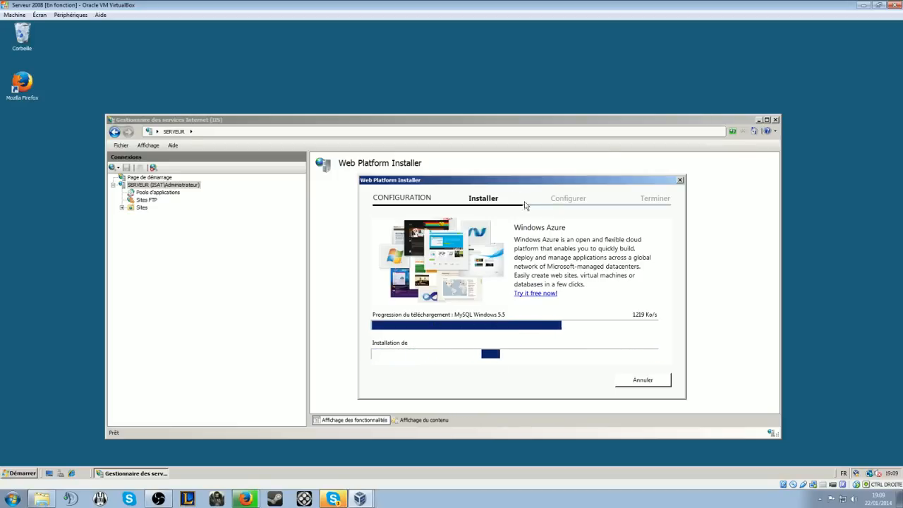
left_click_drag(539, 182, 531, 176)
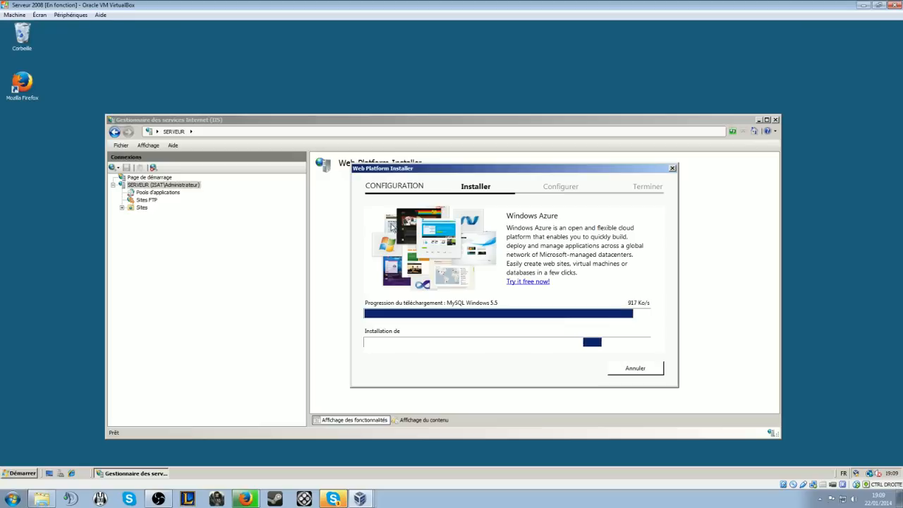
- Open the Gestionnaire des services Internet (IIS) 6.0 administration tool and enlarge its window
left_click(26, 475)
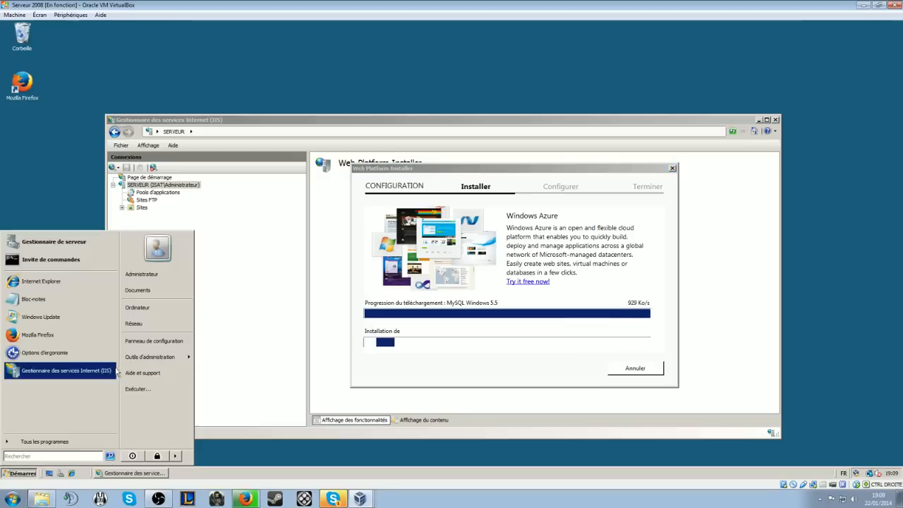
mouse_move(141, 358)
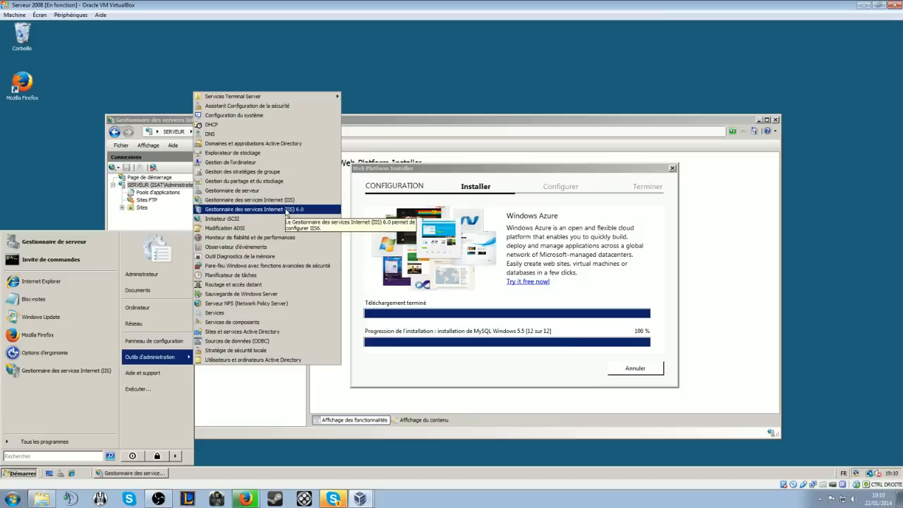
left_click(285, 210)
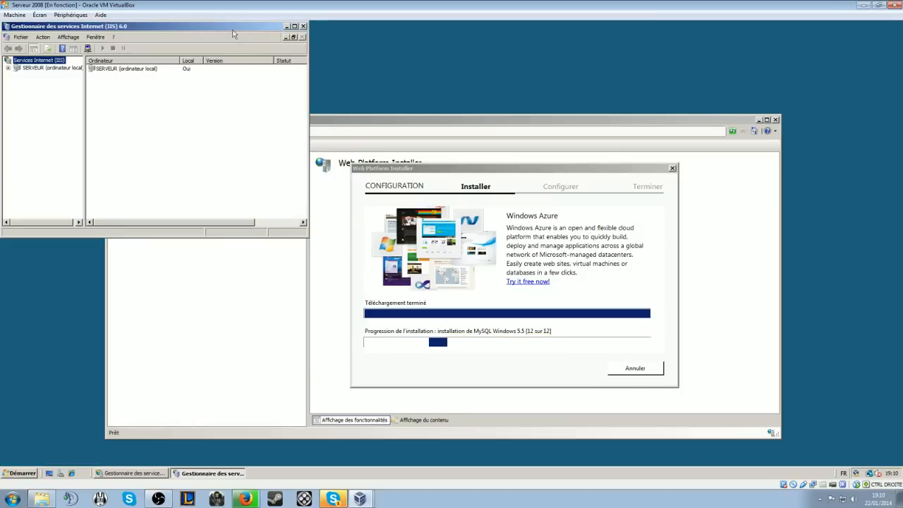
left_click_drag(239, 27, 413, 81)
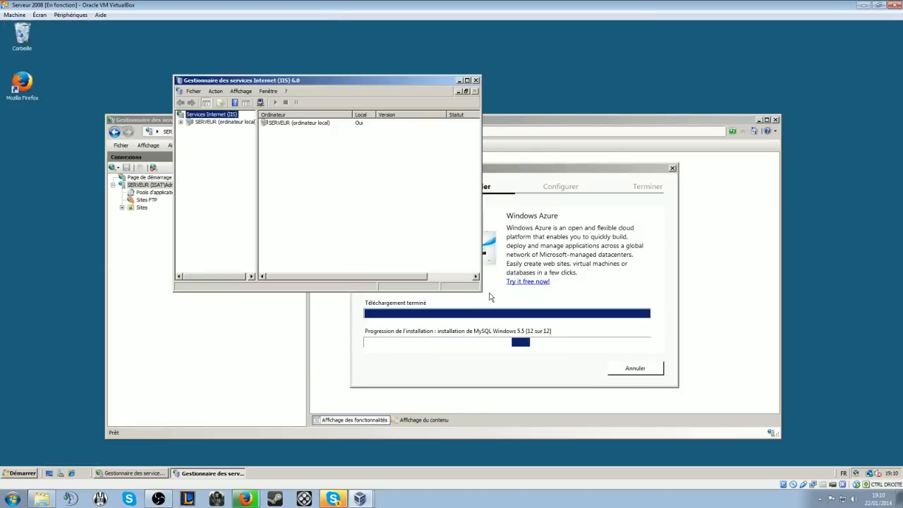
left_click_drag(482, 291, 772, 396)
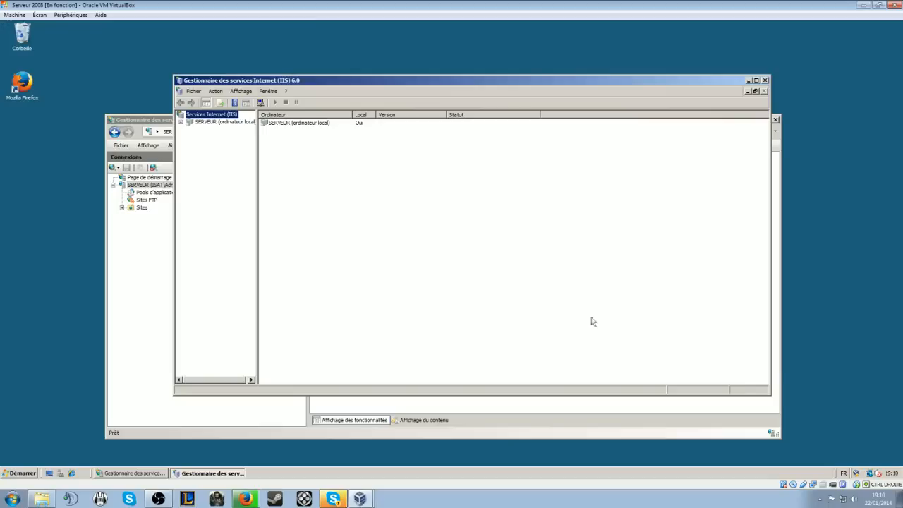
- Widen the console tree and expand SERVEUR (ordinateur local) and its Sites FTP folder
left_click_drag(257, 203, 356, 212)
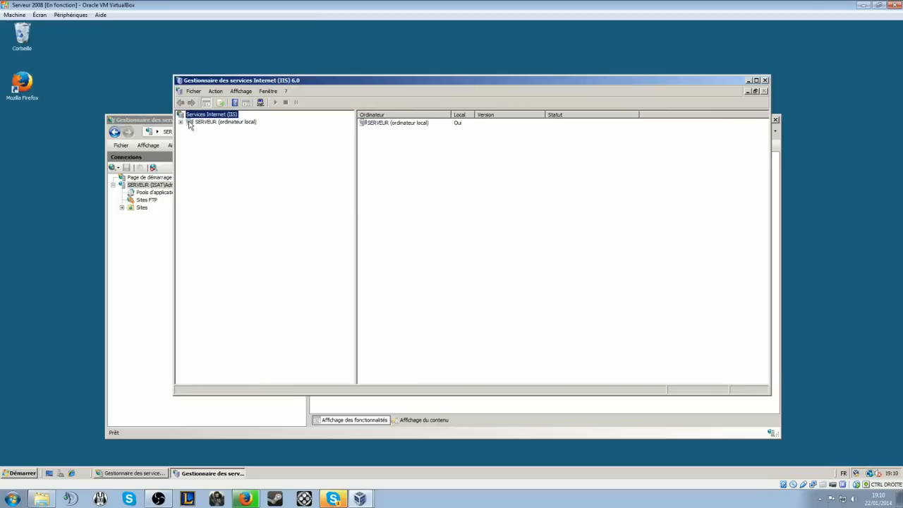
left_click(181, 122)
left_click(189, 130)
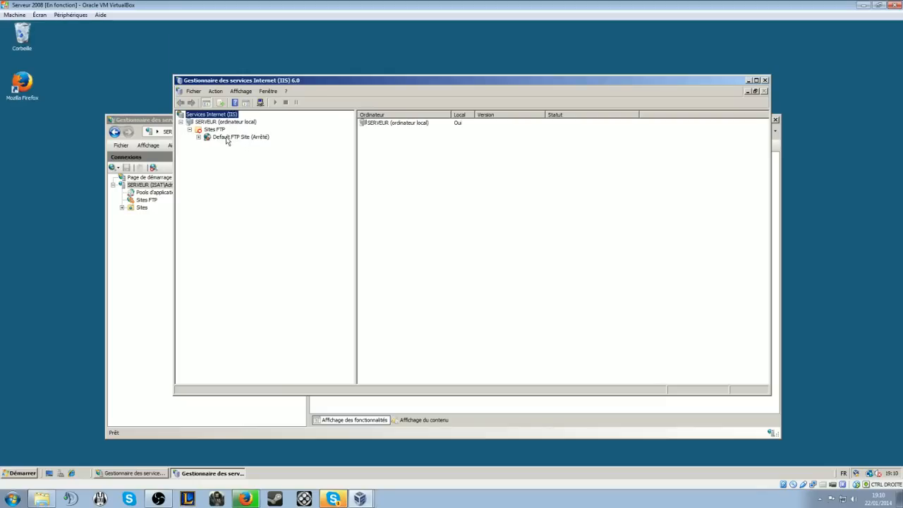
- Delete the stopped Default FTP Site from Sites FTP and confirm the removal
left_click(220, 138)
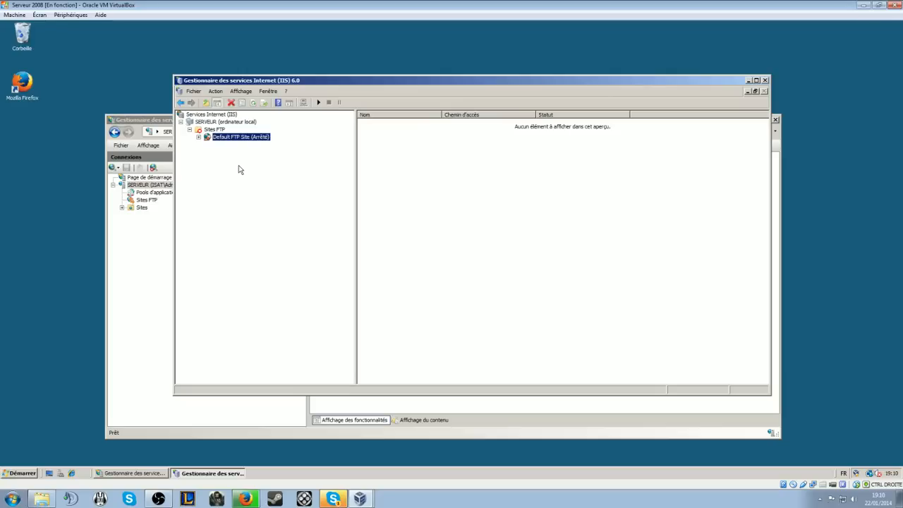
key("Delete")
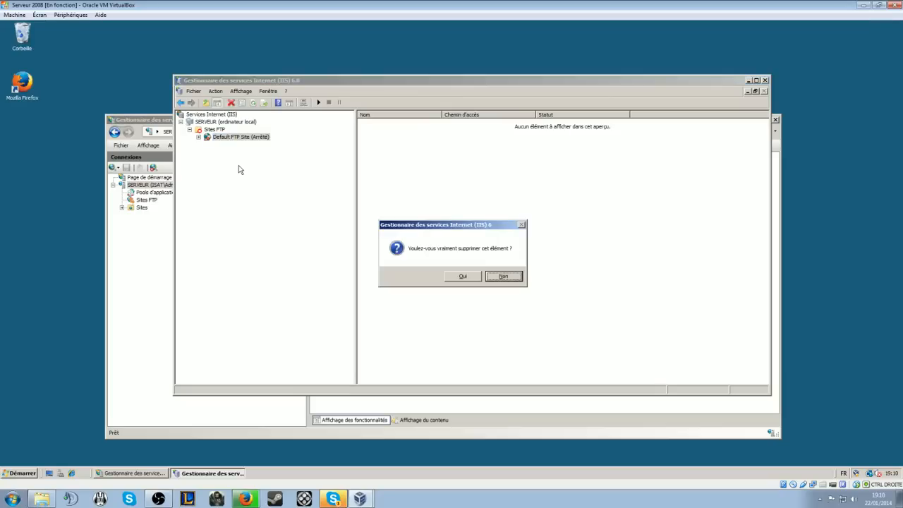
key("Left")
key("Return")
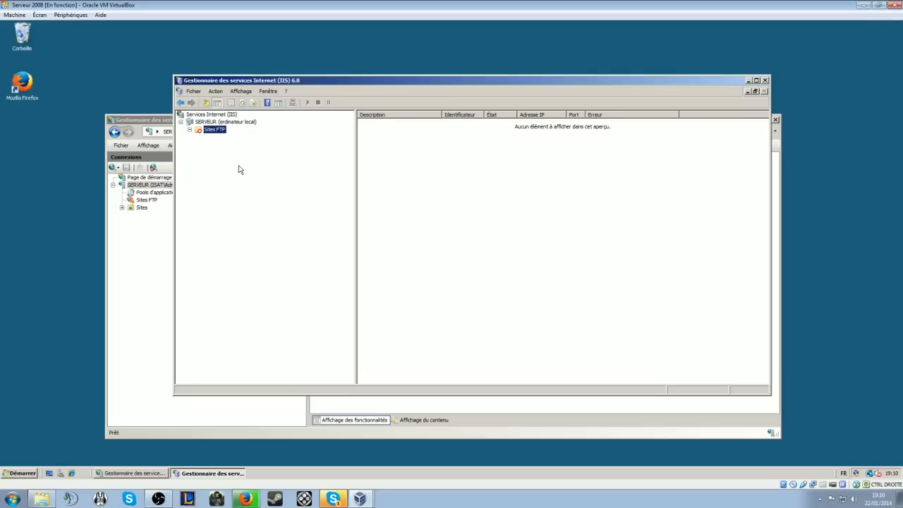
- Create a new FTP site described as Site dynamique, keeping all unassigned IP addresses, TCP port 21 and no user isolation
right_click(213, 130)
mouse_move(296, 144)
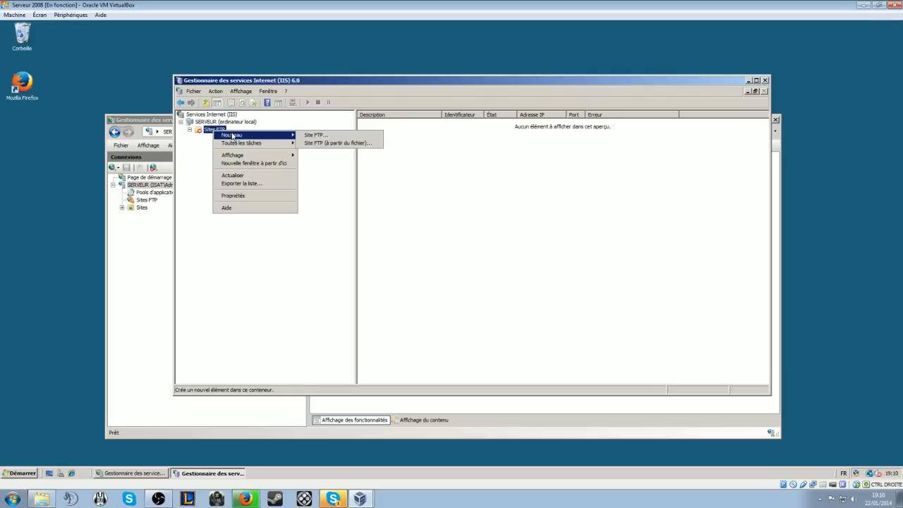
left_click(331, 136)
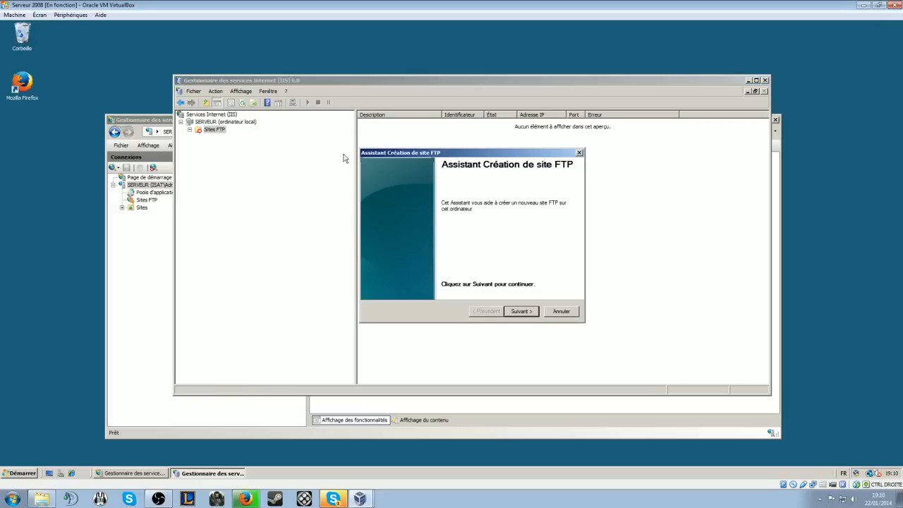
left_click(527, 317)
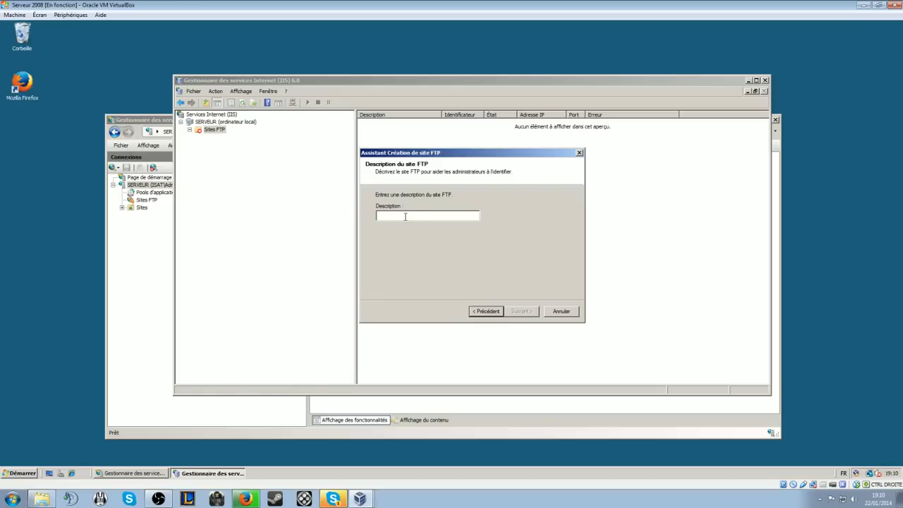
type("Site dynamique")
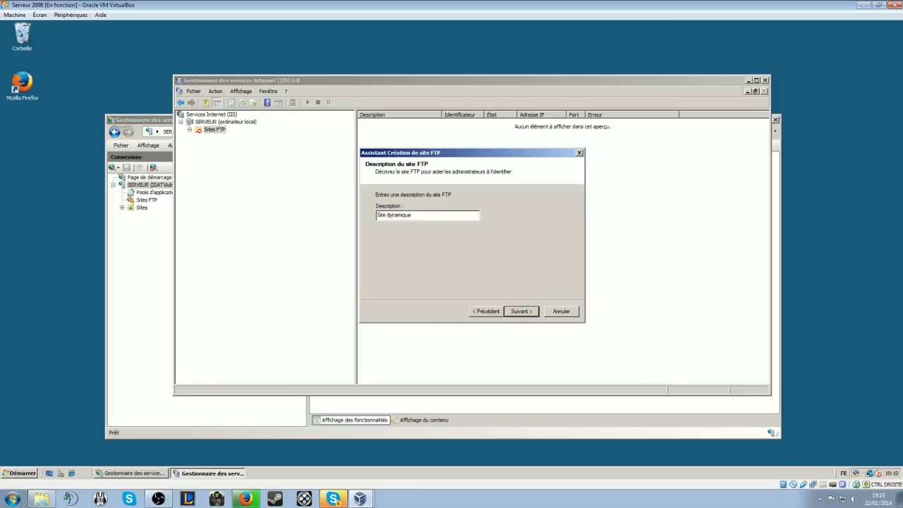
key("Return")
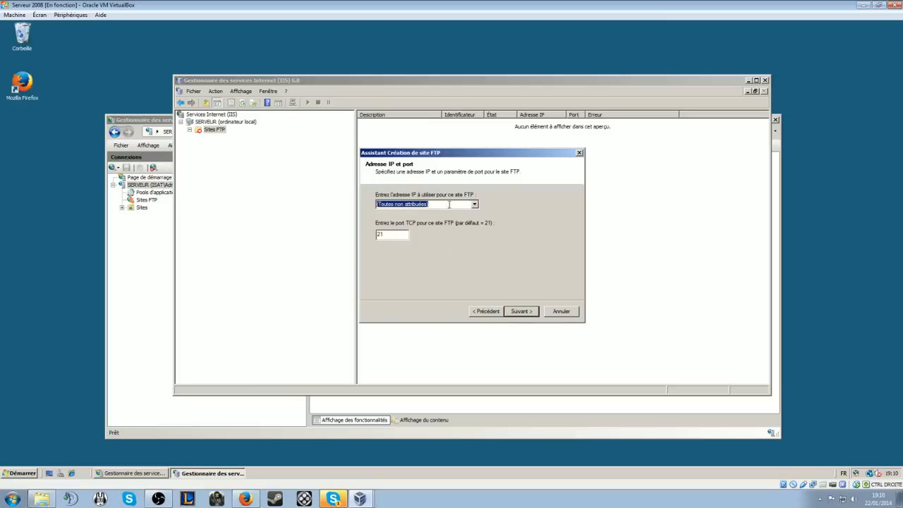
left_click(520, 311)
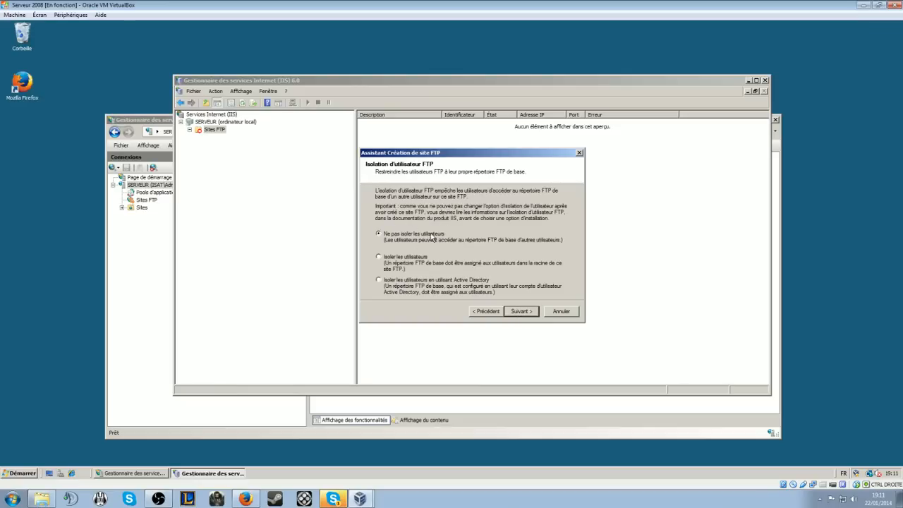
left_click(521, 312)
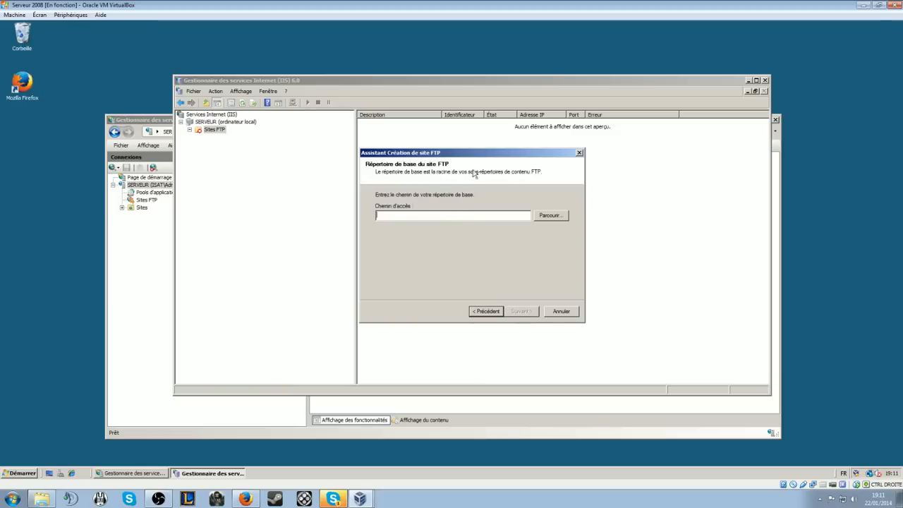
- Create a folder named League inside C:\inetpub\wwwroot for the FTP site's content
left_click_drag(485, 158, 502, 155)
left_click(14, 475)
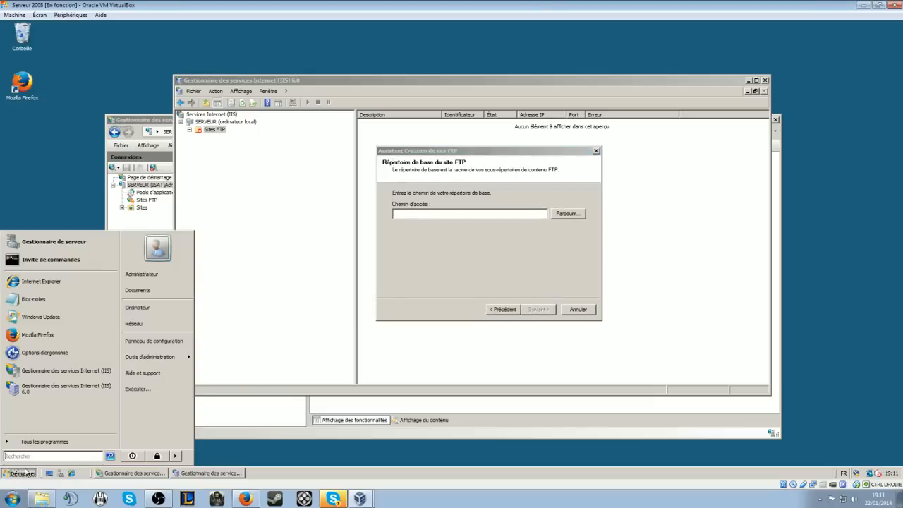
left_click(166, 311)
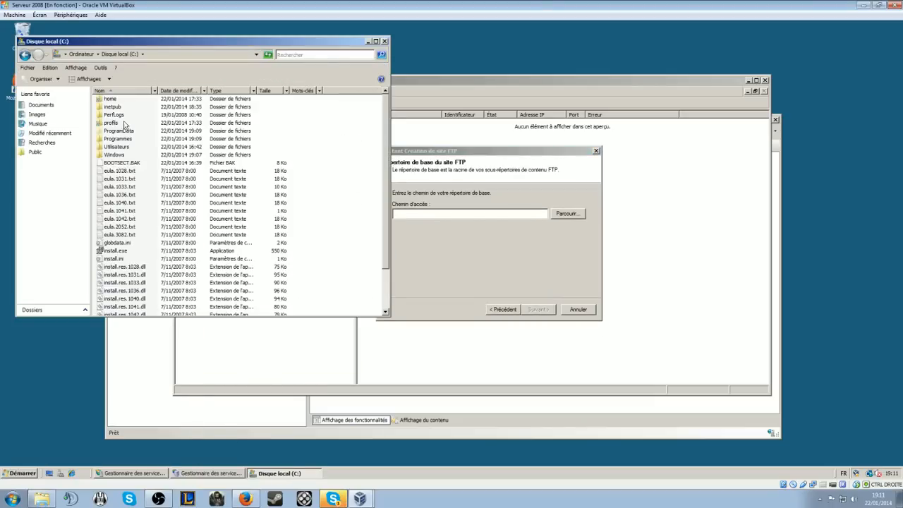
double_click(112, 108)
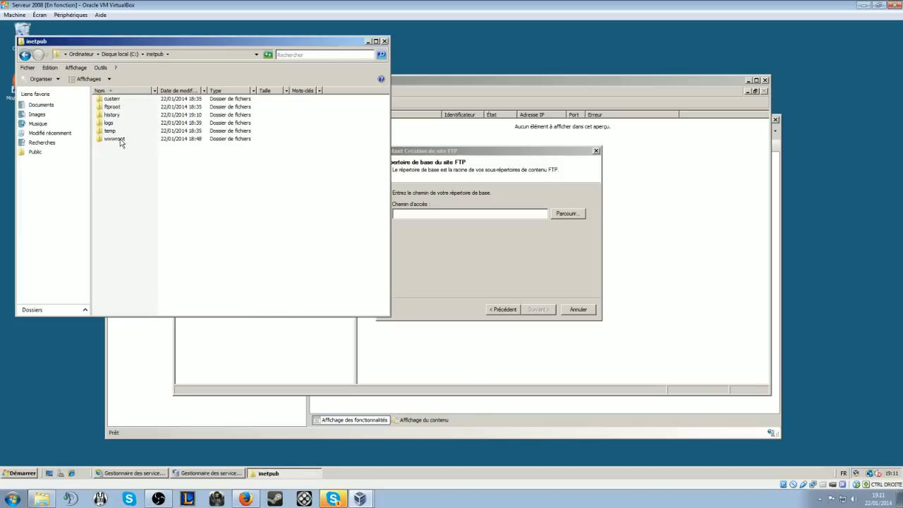
double_click(120, 142)
right_click(135, 184)
mouse_move(177, 268)
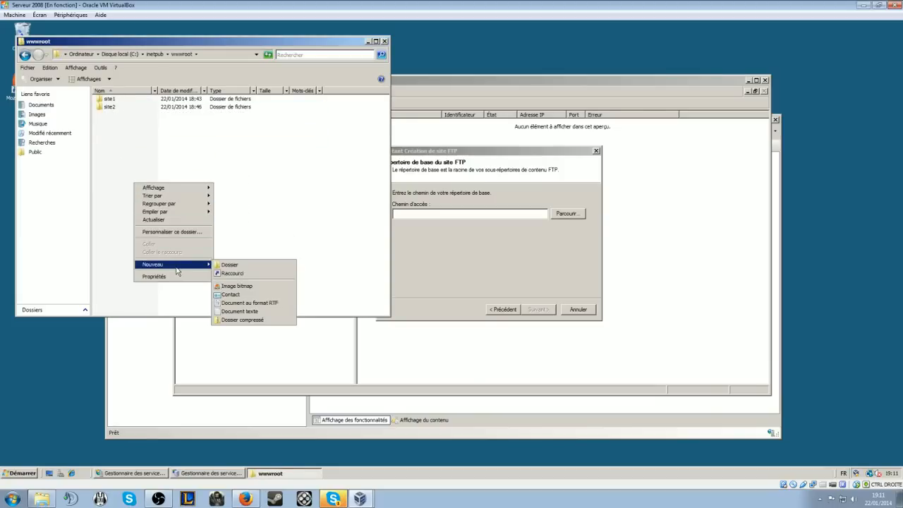
left_click(241, 266)
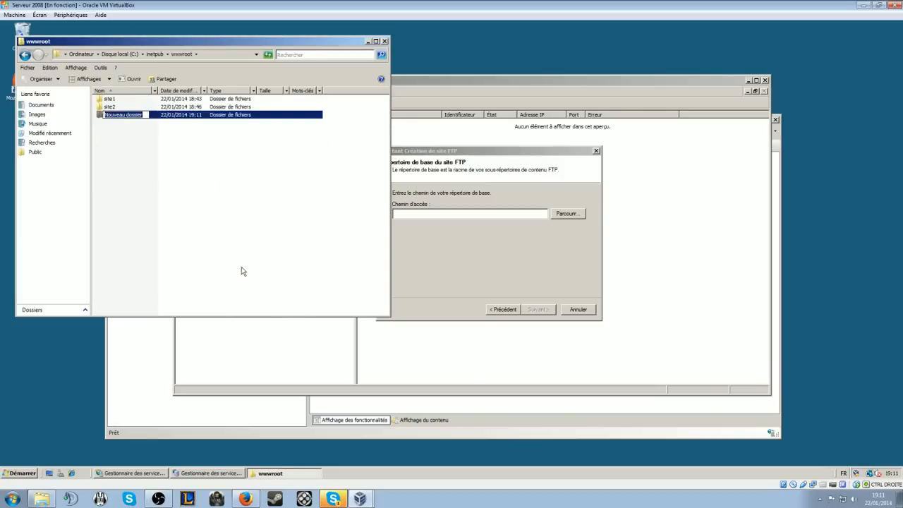
type("League")
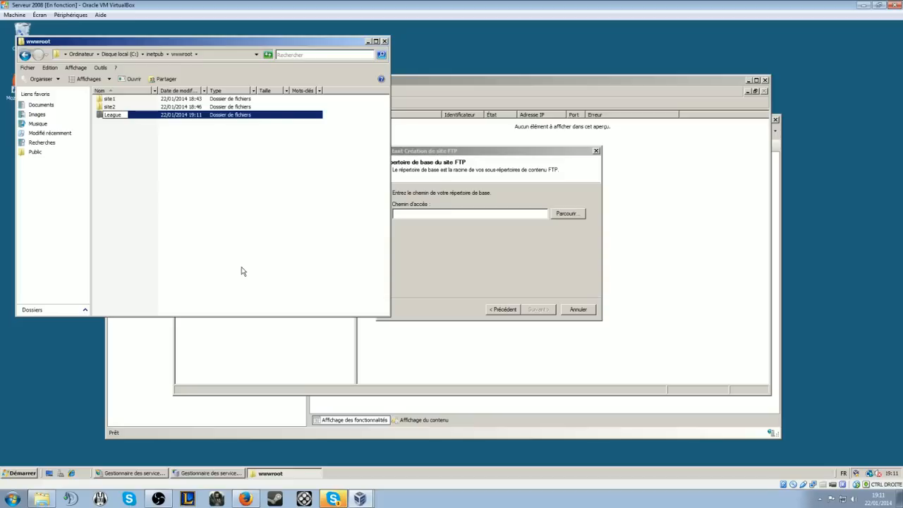
key("Return")
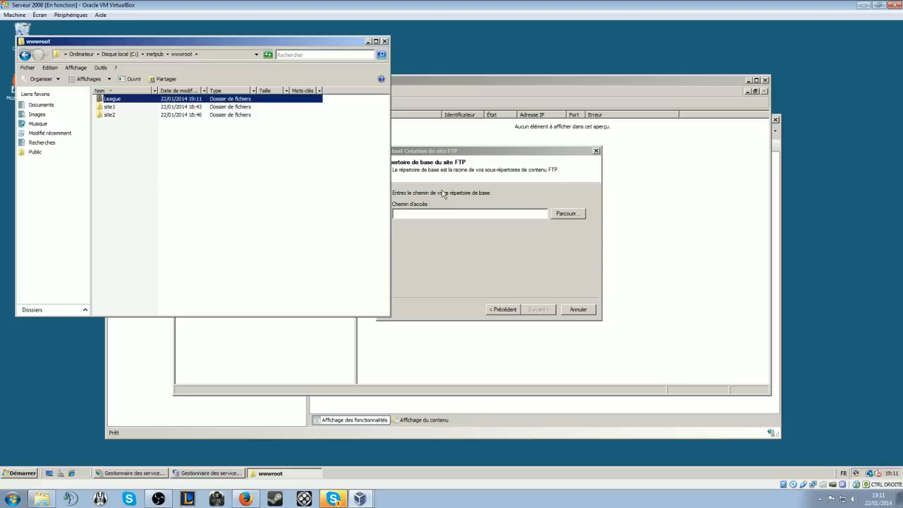
- Set the FTP site's home directory to C:\inetpub\wwwroot\League and allow both Lecture and Écriture access
left_click(539, 213)
left_click(566, 215)
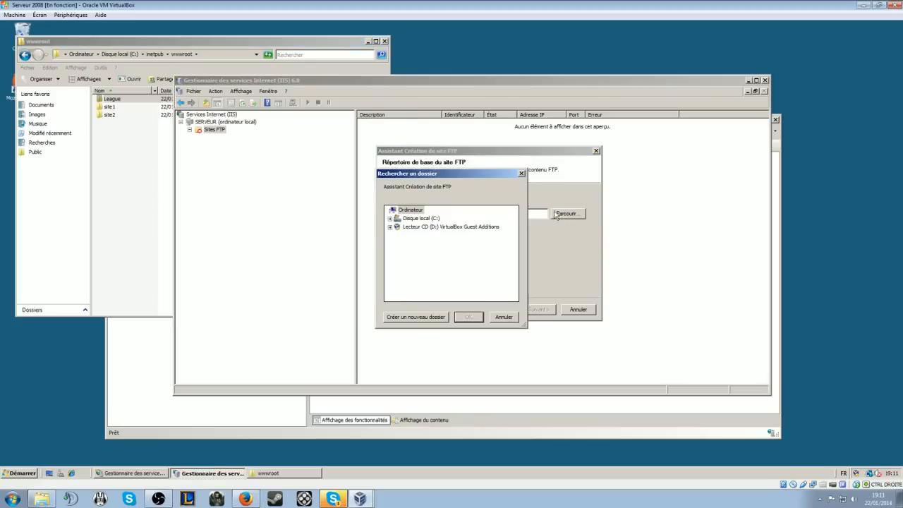
double_click(421, 218)
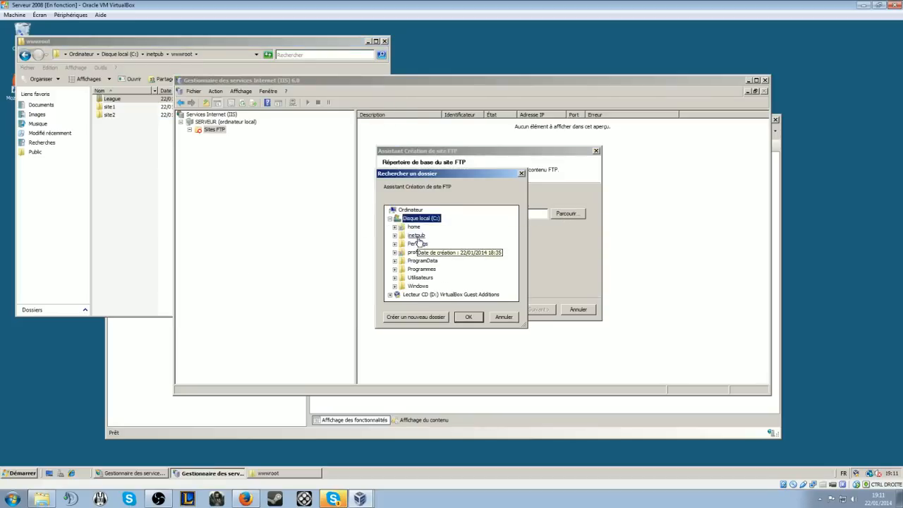
double_click(416, 235)
double_click(426, 286)
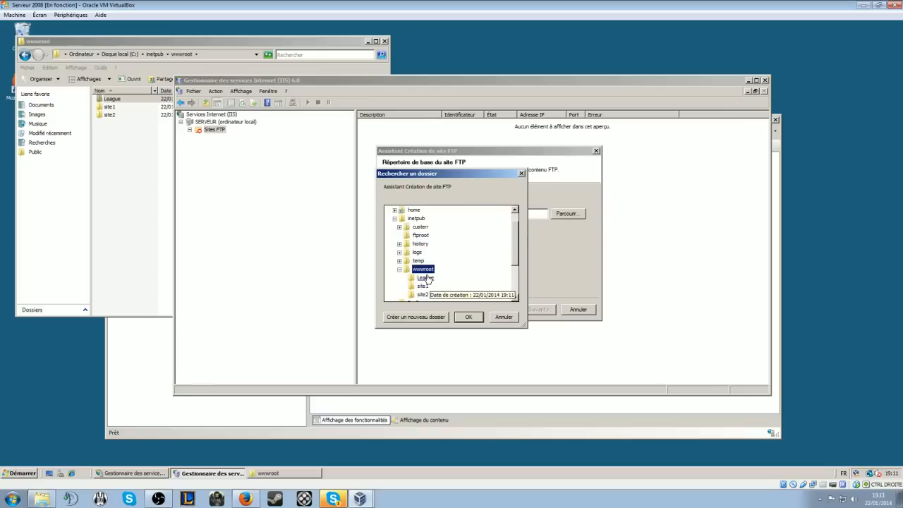
left_click(427, 278)
left_click(478, 319)
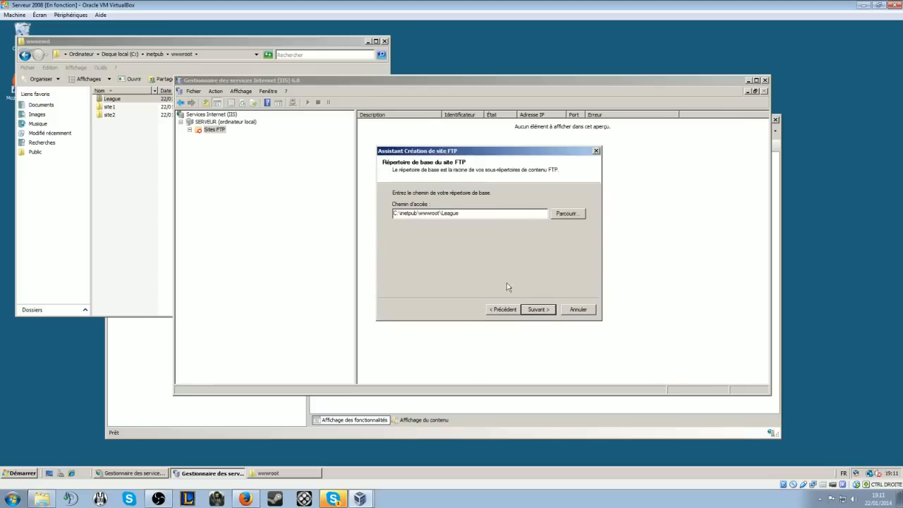
left_click(538, 310)
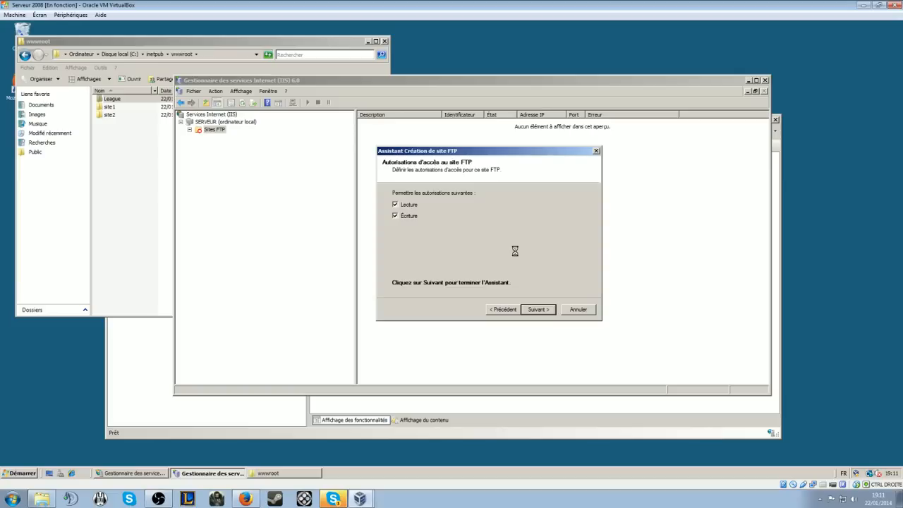
- Review the Web Platform Installer results through the end of the list, finish the installation and close Gestionnaire des services Internet (IIS)
left_click(141, 419)
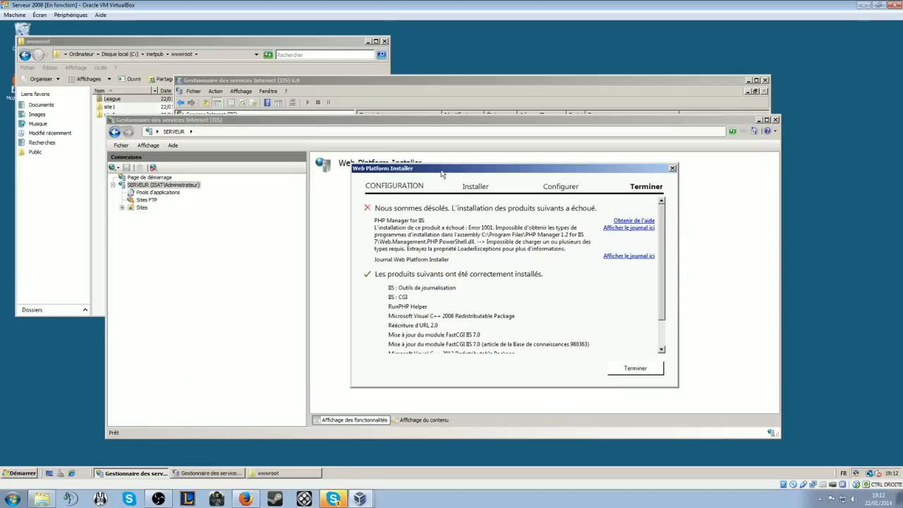
left_click_drag(443, 173, 434, 153)
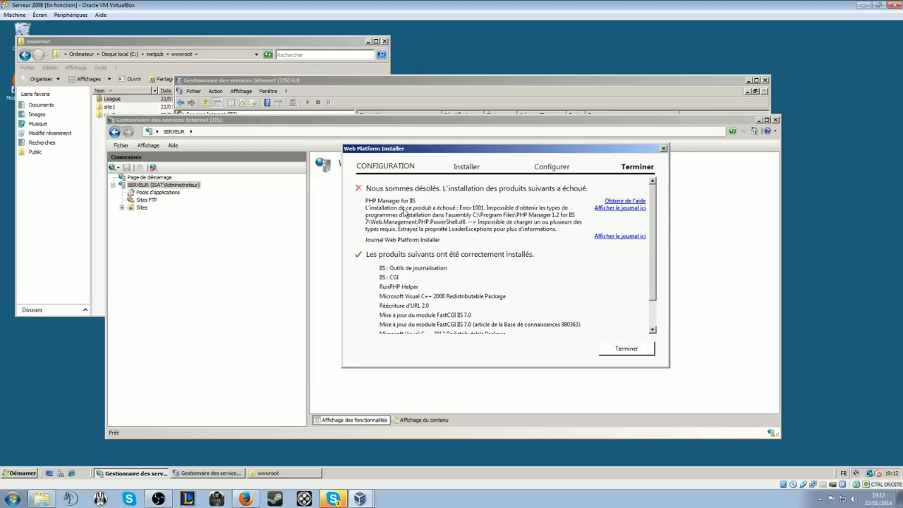
left_click_drag(654, 209, 657, 238)
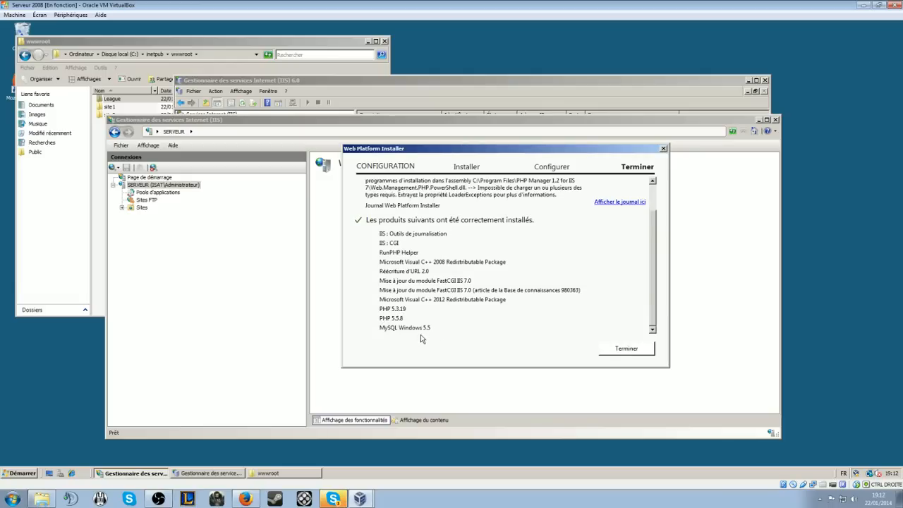
left_click(628, 350)
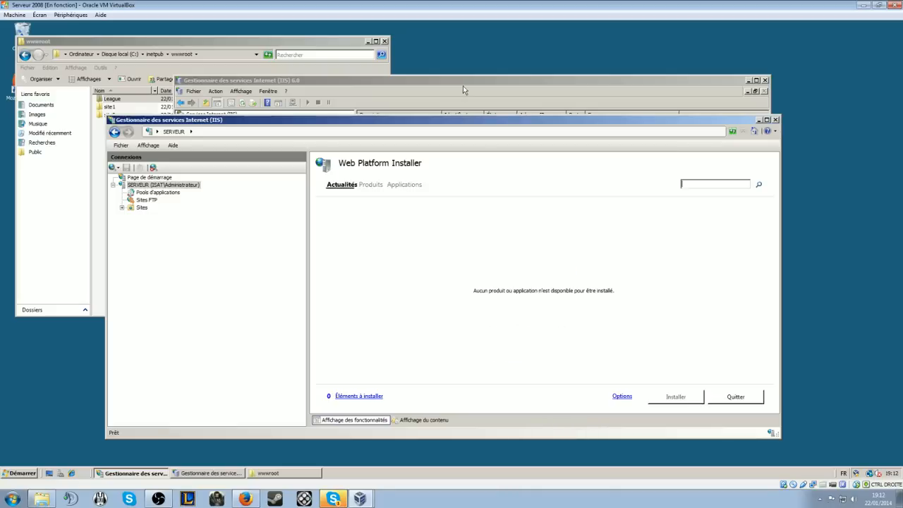
left_click(776, 120)
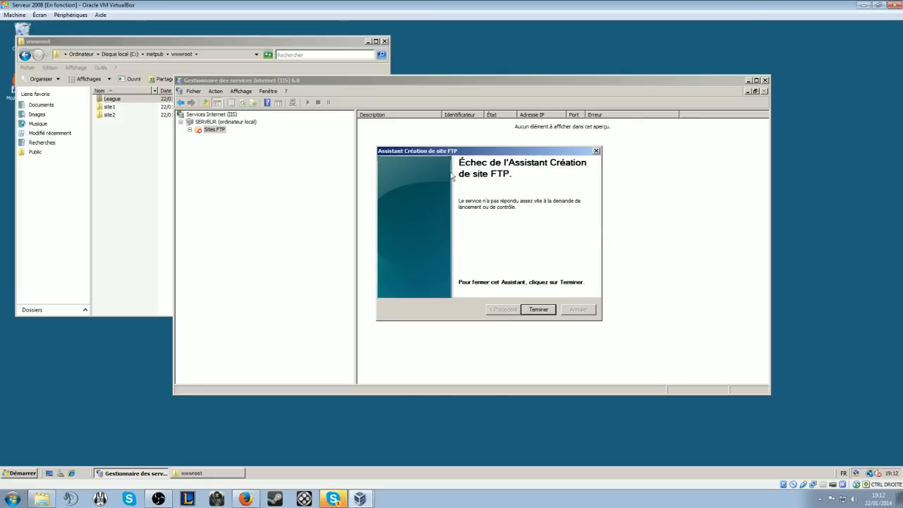
- Finish the FTP site creation wizard and move the IIS 6.0 manager and wwwroot windows apart
left_click(545, 311)
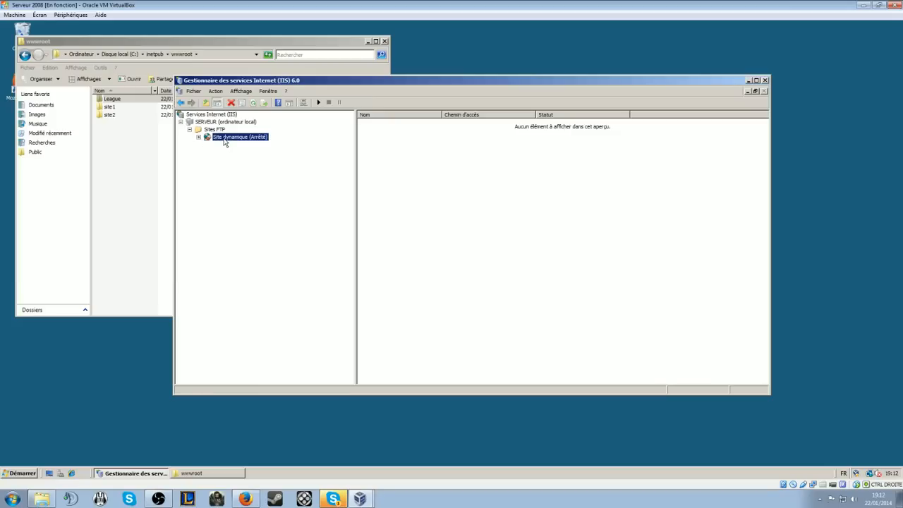
left_click_drag(345, 82, 403, 73)
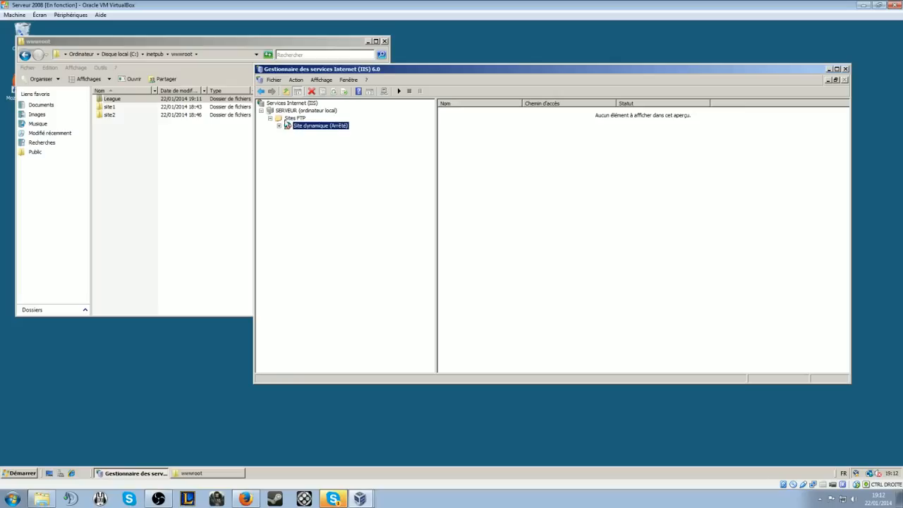
left_click_drag(202, 42, 229, 53)
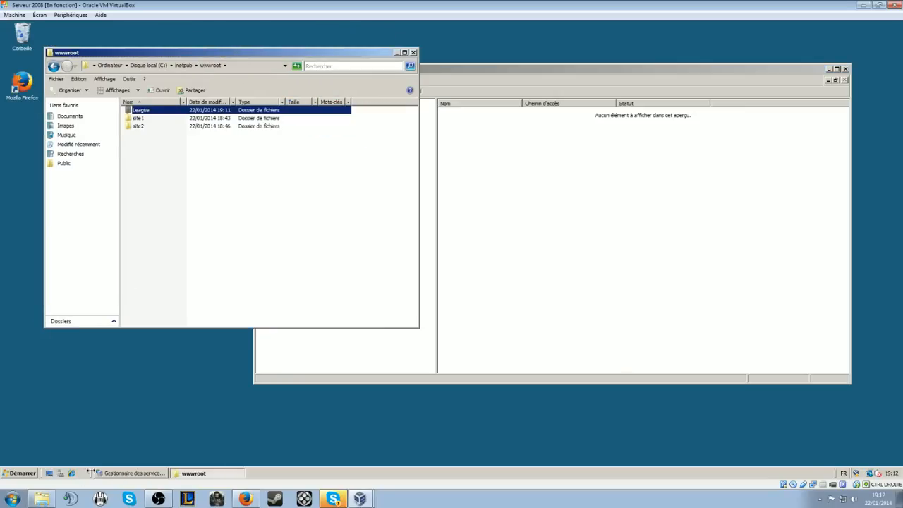
- Open the Gestionnaire des services Internet (IIS) administration tool and expand SERVEUR and its Sites folder
left_click(22, 473)
mouse_move(151, 357)
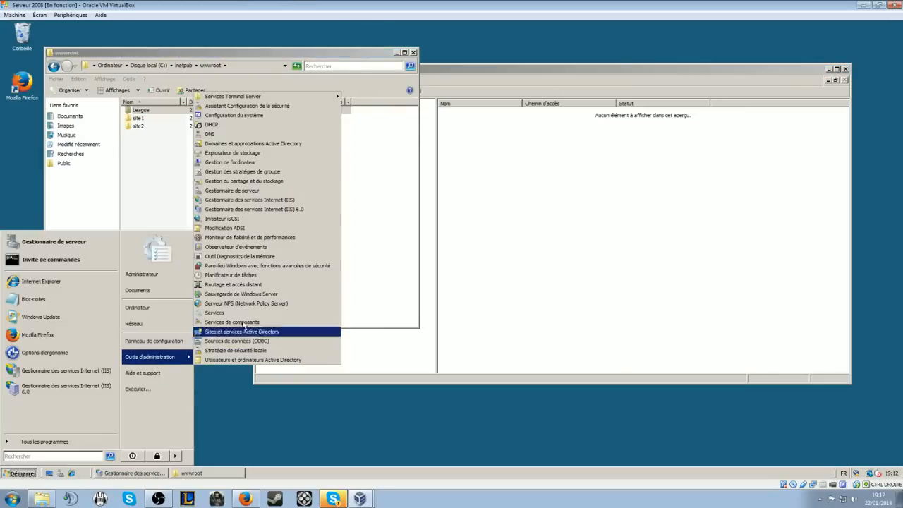
left_click(262, 200)
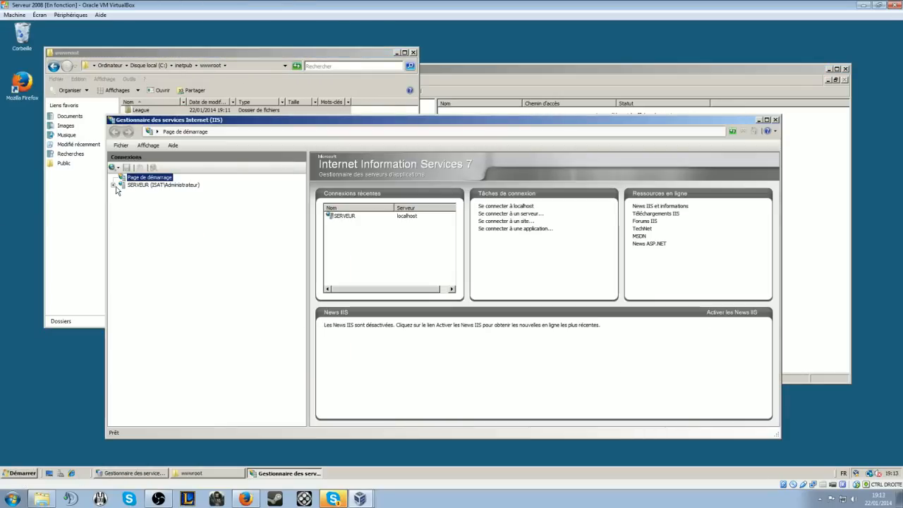
left_click(116, 185)
left_click(122, 207)
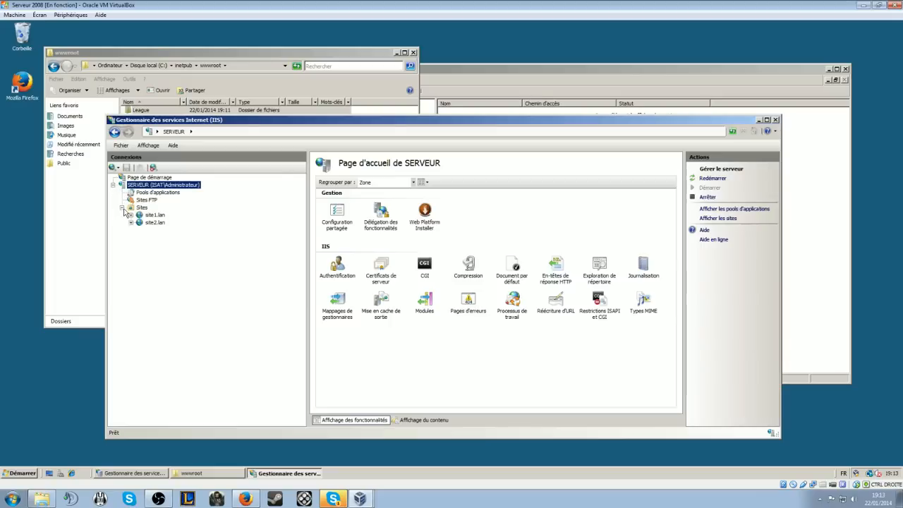
- Start adding a new web site under the Sites folder and name it LeagueTomirock
right_click(142, 208)
left_click(176, 216)
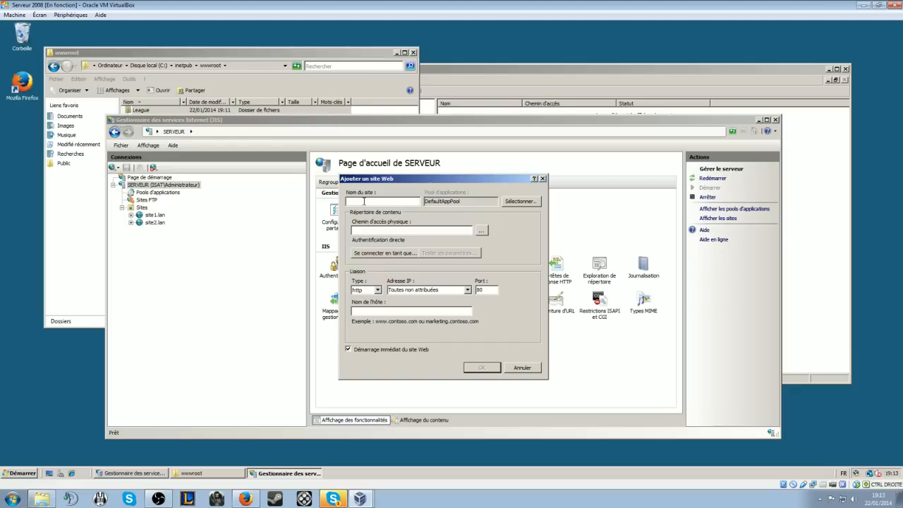
type("LeagueTomi")
key("Tab")
key("Tab")
left_click(416, 226)
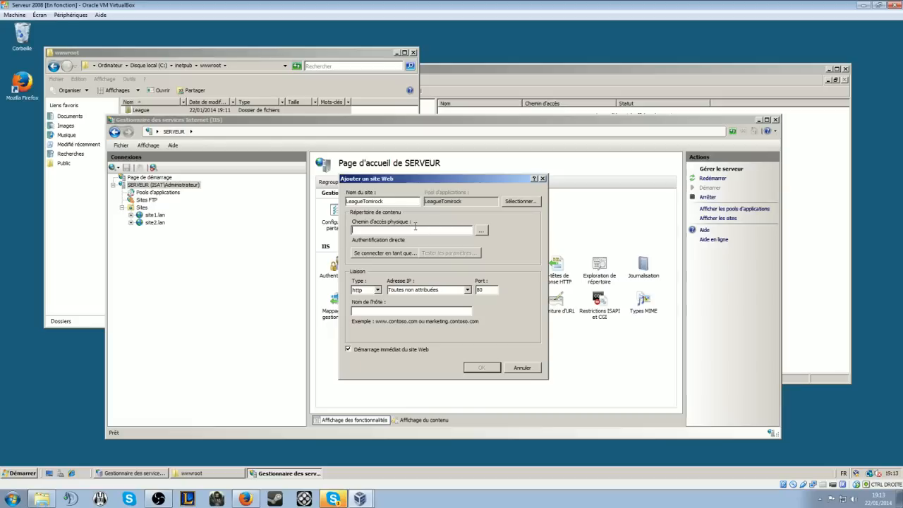
- Set the new site's physical path to the C:\inetpub\wwwroot\League folder
left_click(481, 229)
left_click(435, 243)
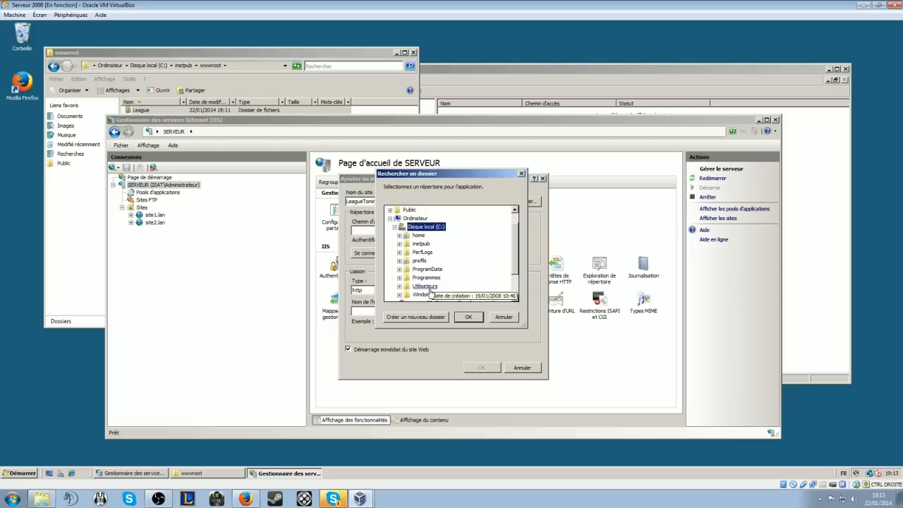
double_click(421, 243)
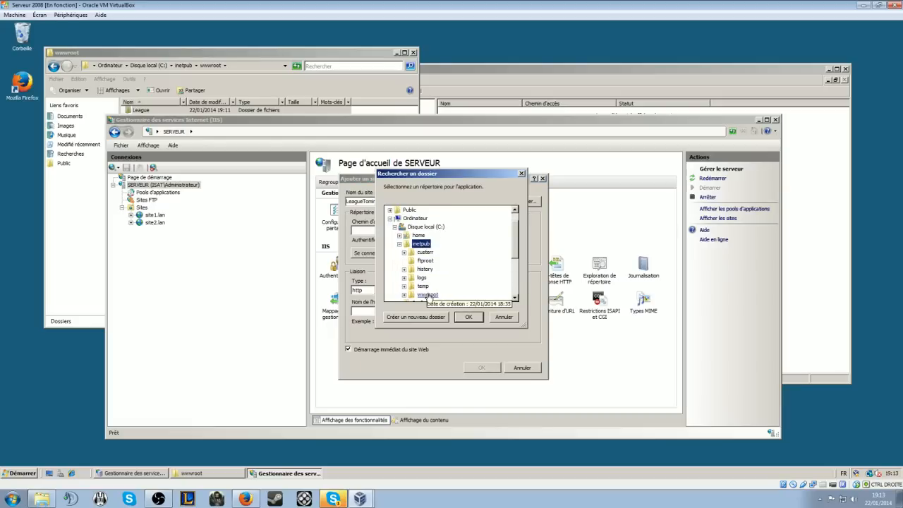
double_click(429, 295)
left_click(430, 277)
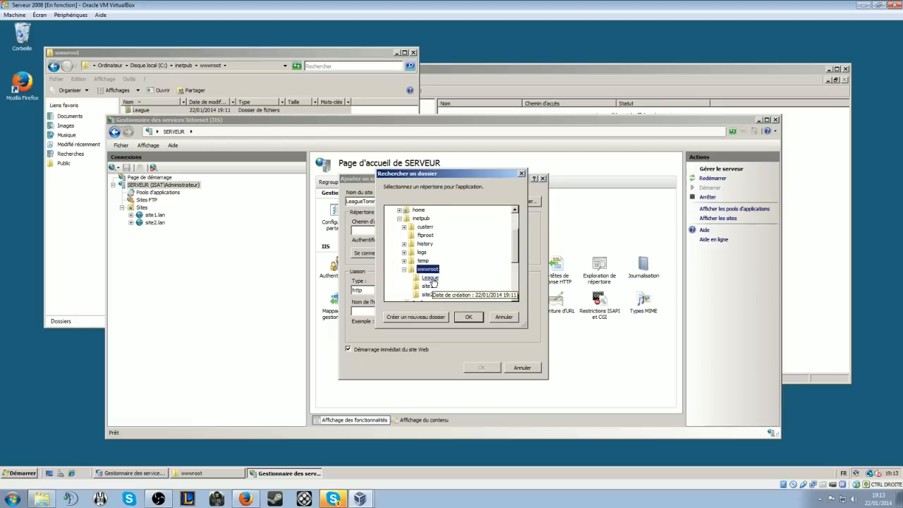
left_click(470, 317)
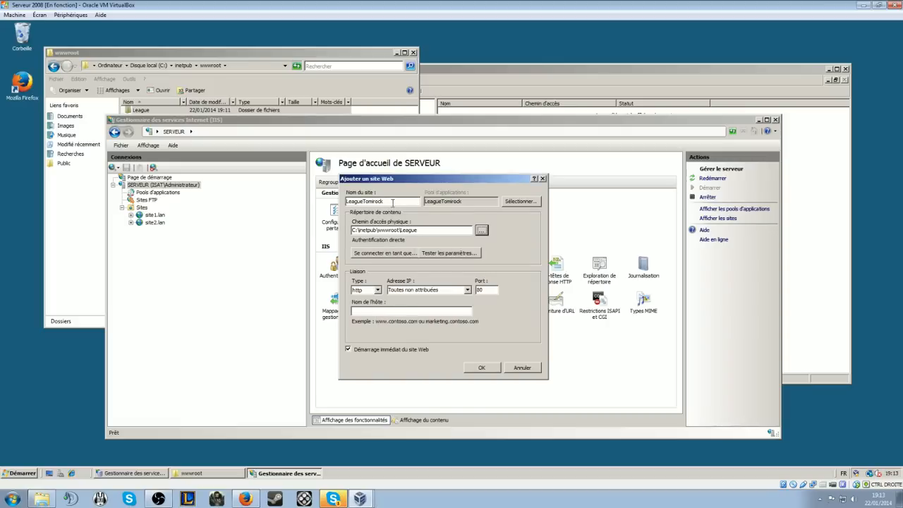
- Change the site name to LeagueTomirock.net, reuse it as the host name and create the site
left_click(393, 202)
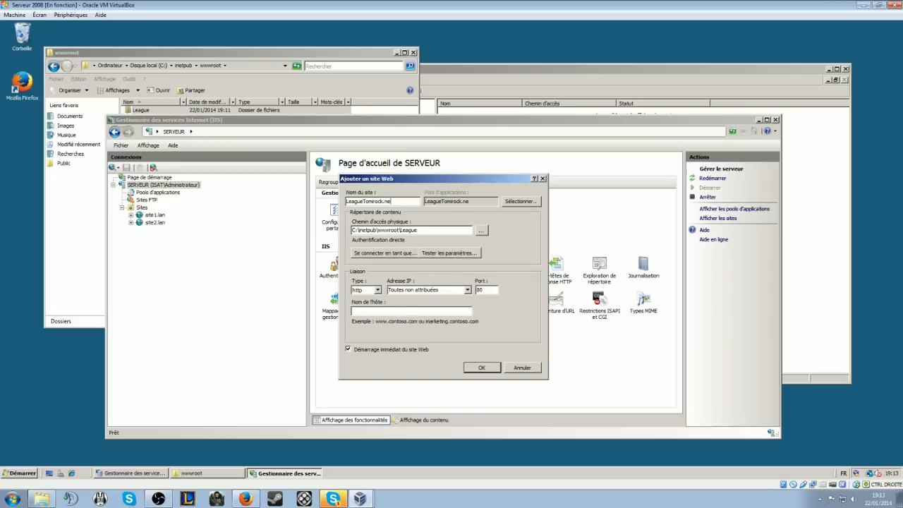
left_click_drag(400, 201, 336, 202)
key("ctrl+c")
left_click(386, 311)
key("ctrl+v")
left_click(479, 369)
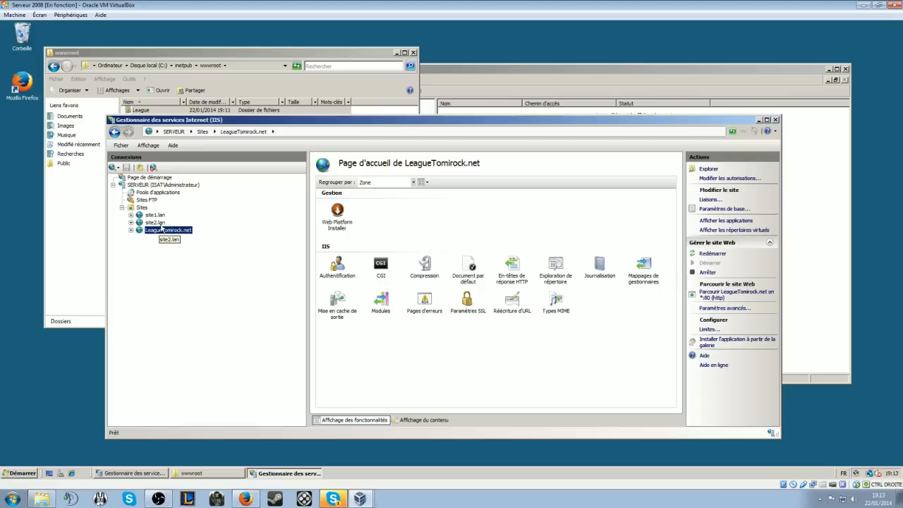
- Open the DNS administration tool
left_click(33, 469)
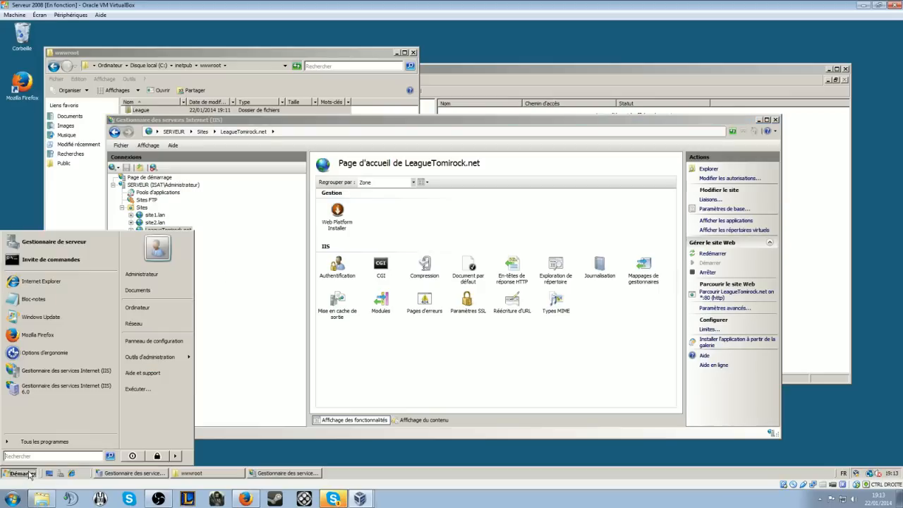
mouse_move(180, 356)
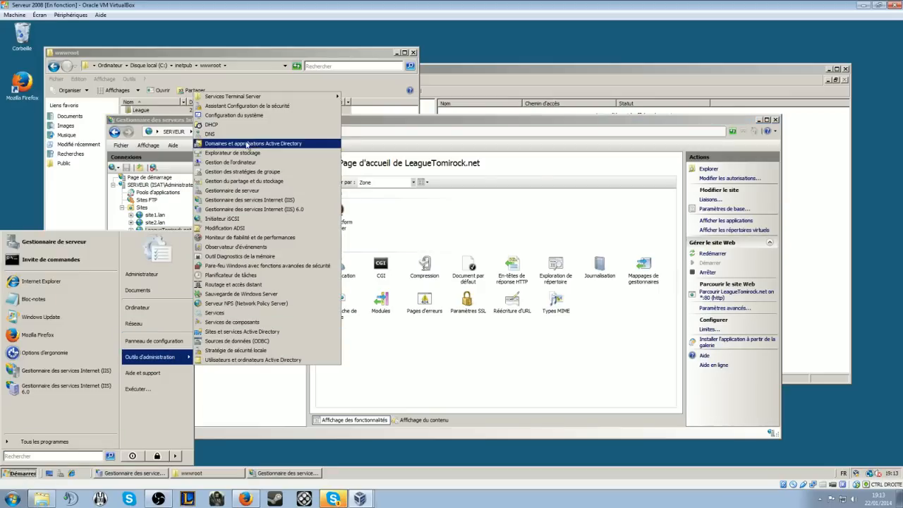
left_click(210, 134)
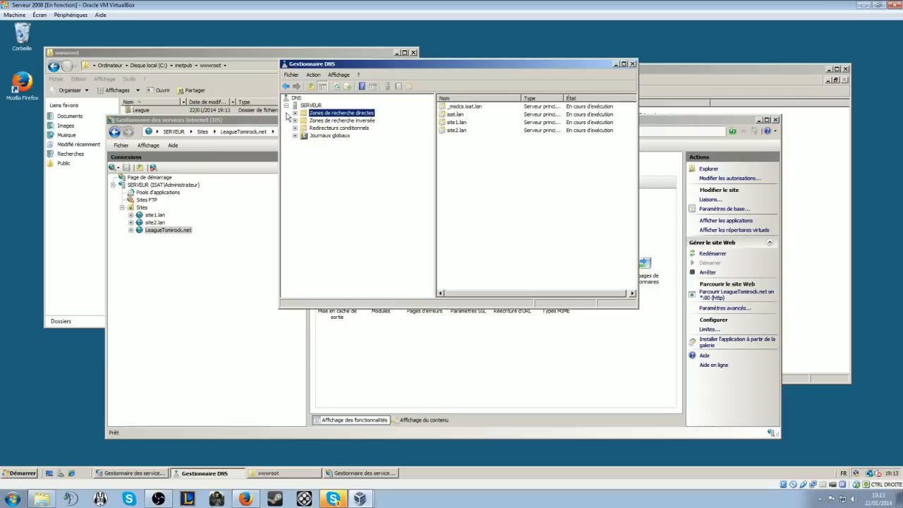
- Start the DNS configuration wizard on SERVEUR and choose a forward lookup zone maintained by this server
right_click(308, 108)
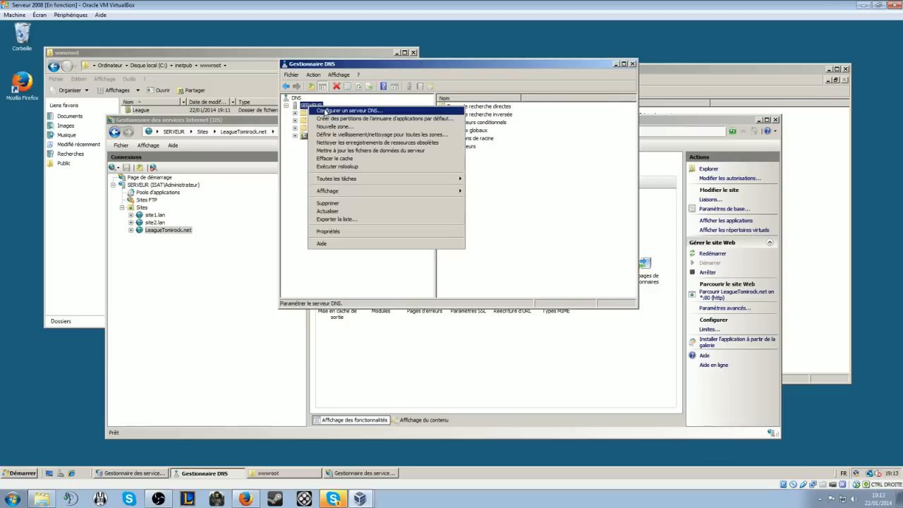
left_click(328, 113)
left_click(479, 244)
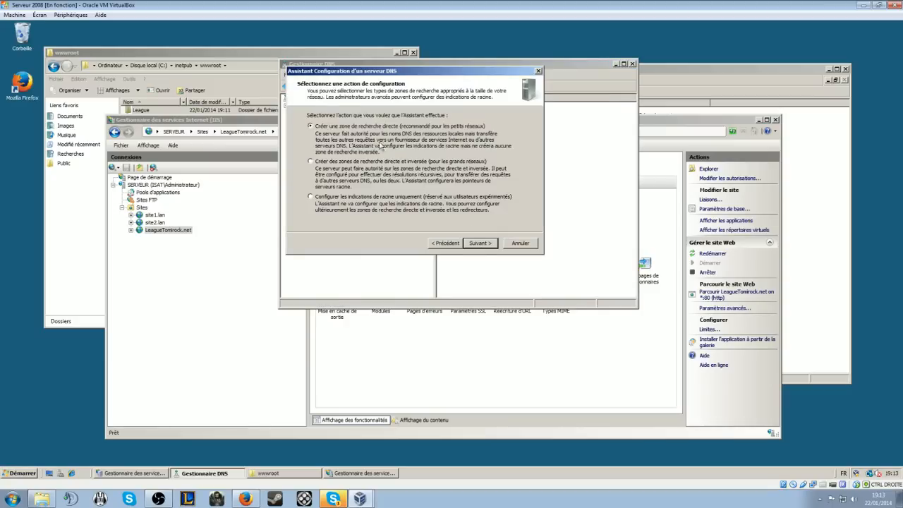
left_click(479, 243)
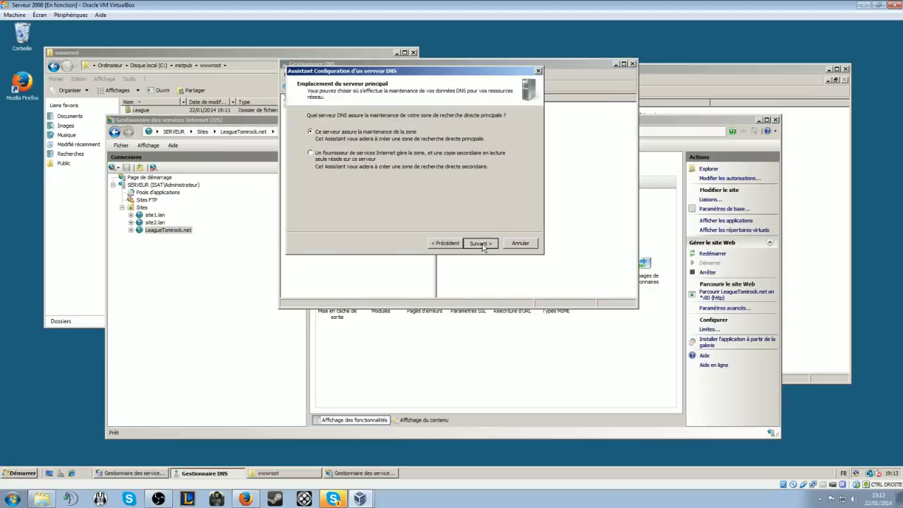
left_click(479, 244)
- Name the zone LeagueTomirock.net, allow only secure dynamic updates, disable query forwarding and finish the wizard
left_click_drag(417, 78, 533, 146)
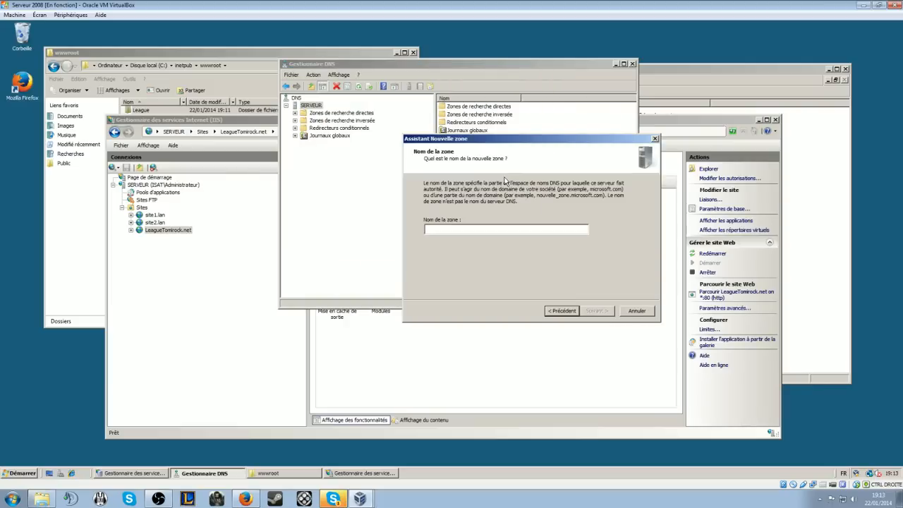
key("ctrl+v")
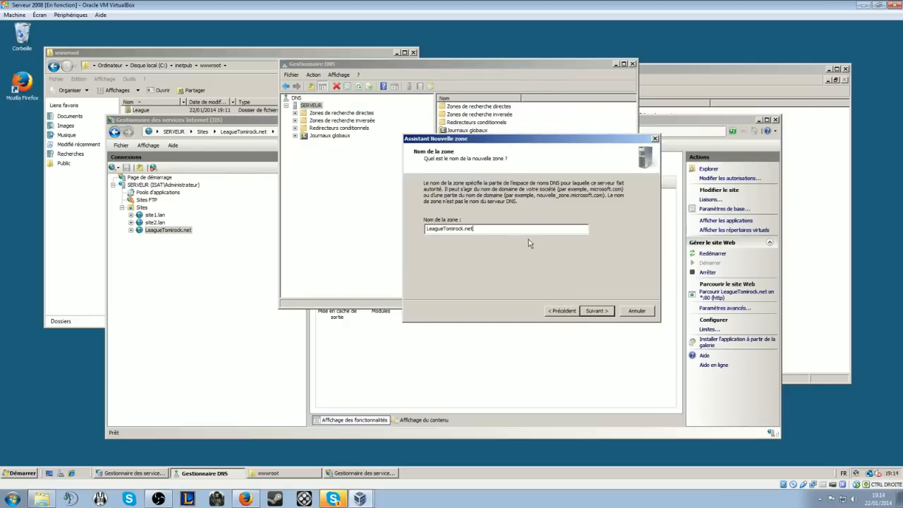
left_click(597, 311)
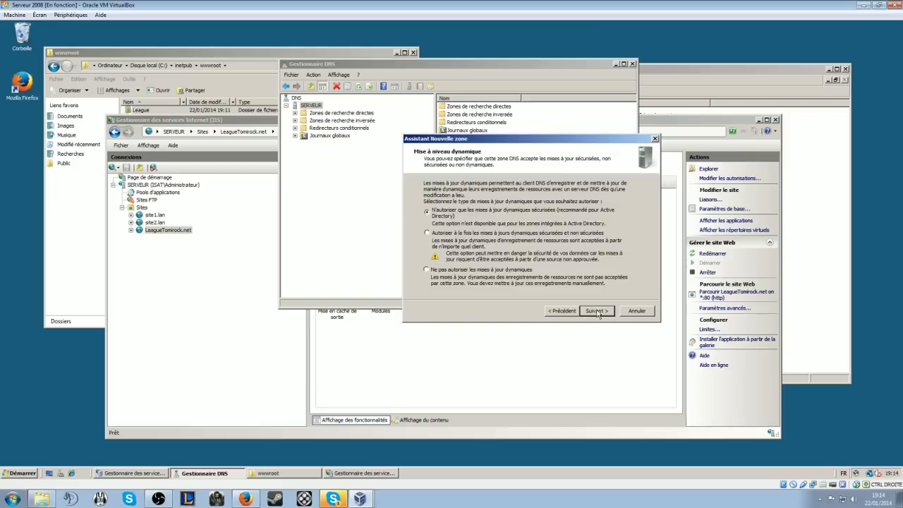
left_click(597, 311)
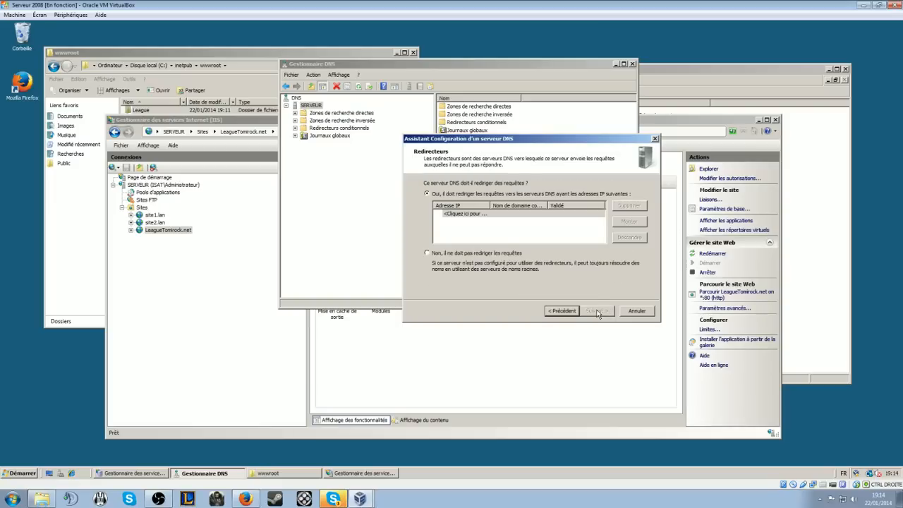
left_click(445, 254)
left_click(598, 312)
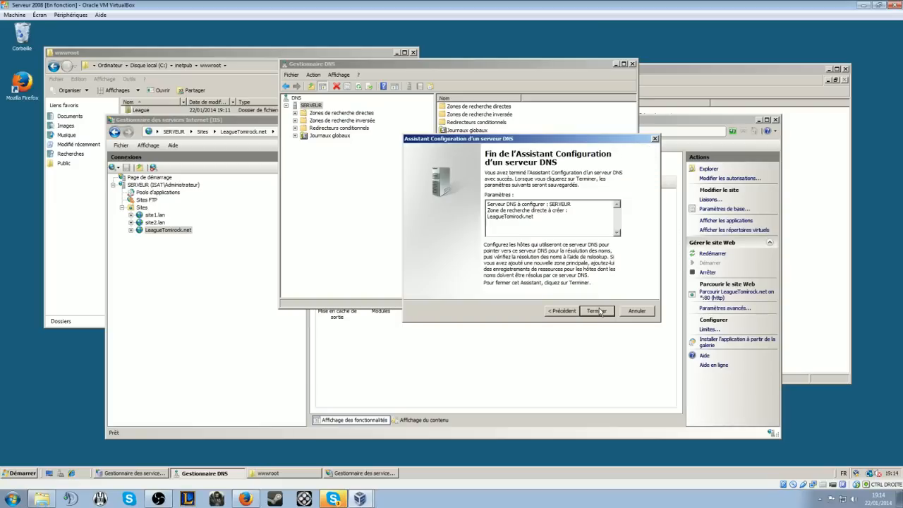
left_click(598, 311)
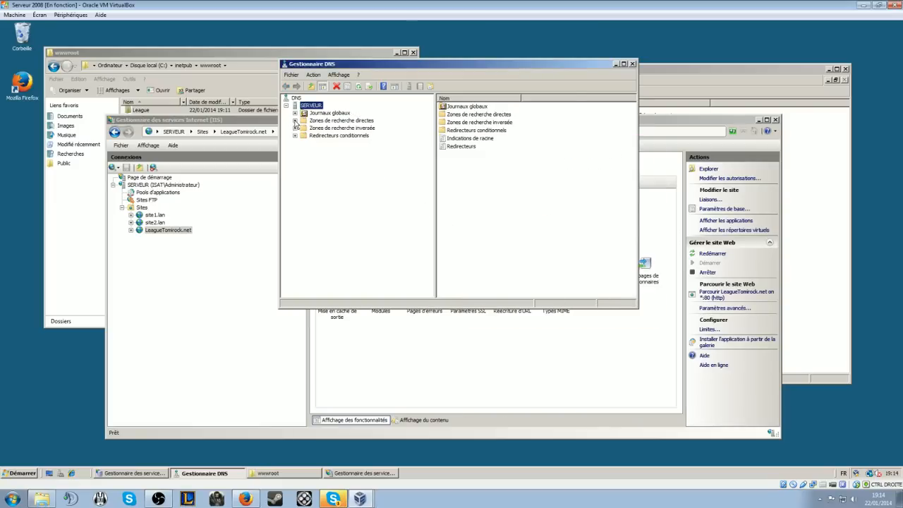
- Add a host record with a blank name and IP address 10.0.0.1 to the LeagueTomirock.net forward lookup zone
left_click(295, 122)
left_click(339, 145)
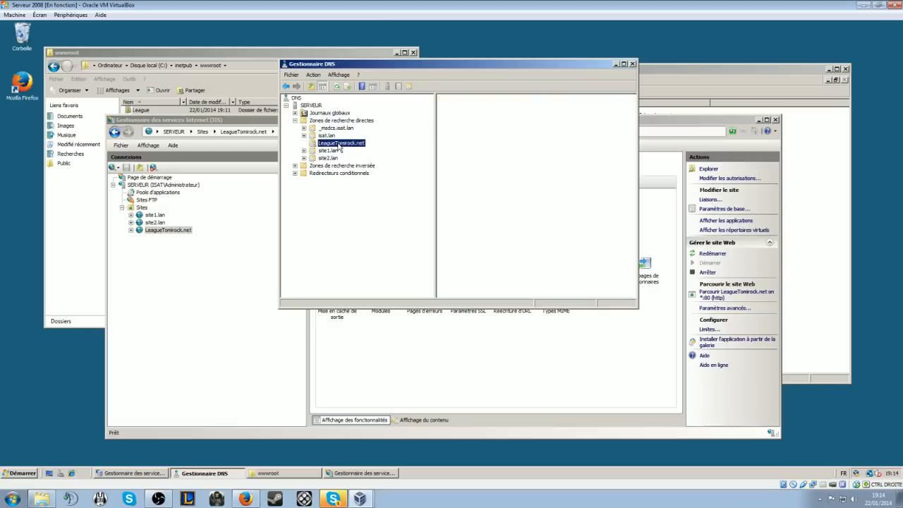
right_click(494, 181)
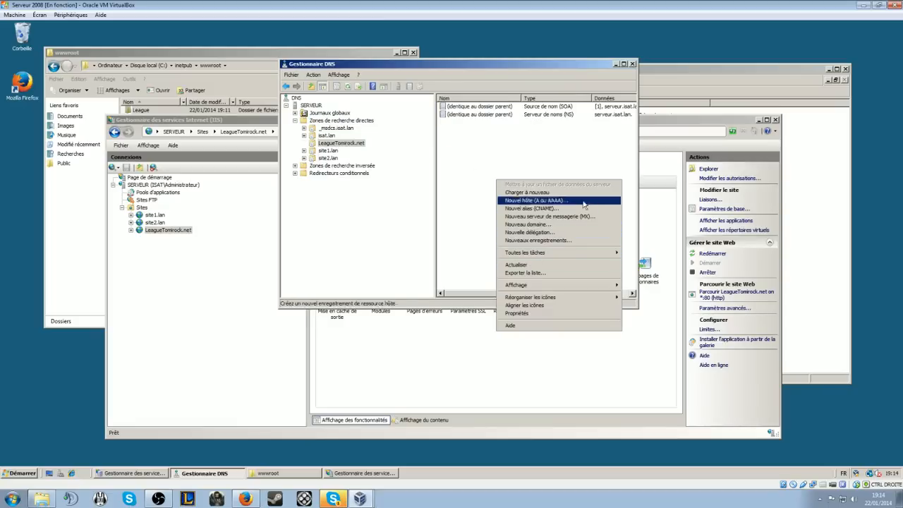
left_click(583, 201)
left_click_drag(468, 111, 565, 209)
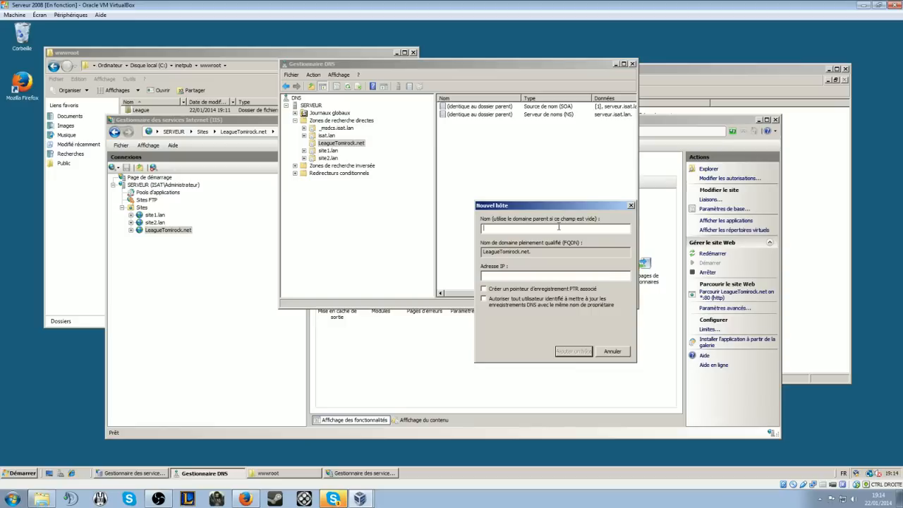
key("Tab")
key("Tab")
key("ctrl+c")
type("10.0.0.1")
key("Return")
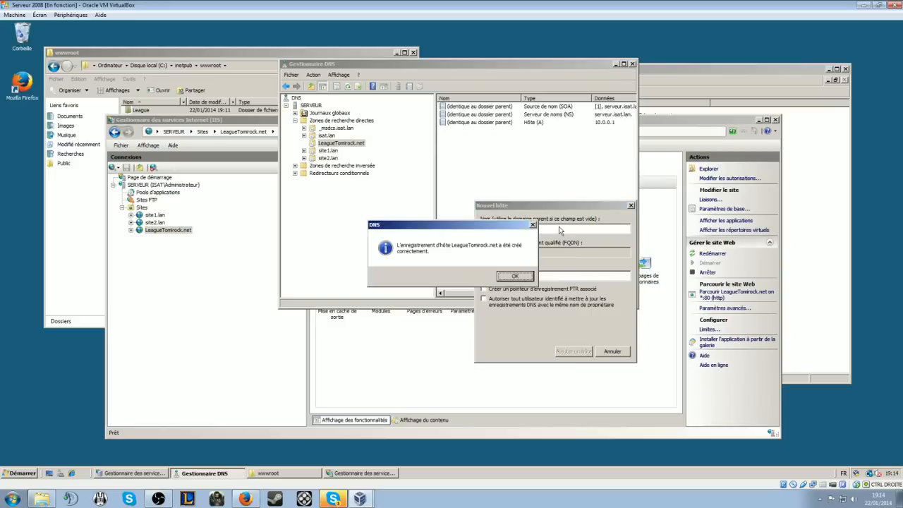
key("Return")
- Add a www host record with IP address 10.0.0.1 to the same zone and close Gestionnaire DNS
type("www")
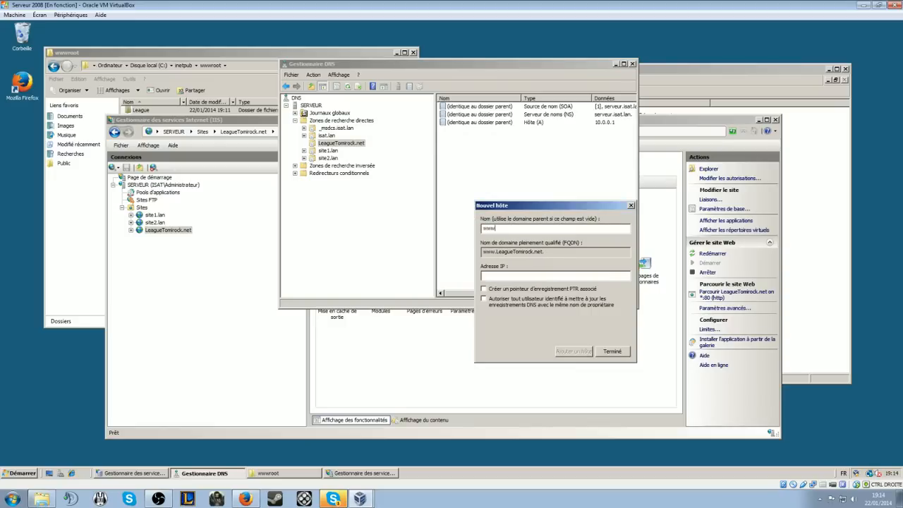
type("10.0.0.1")
key("Return")
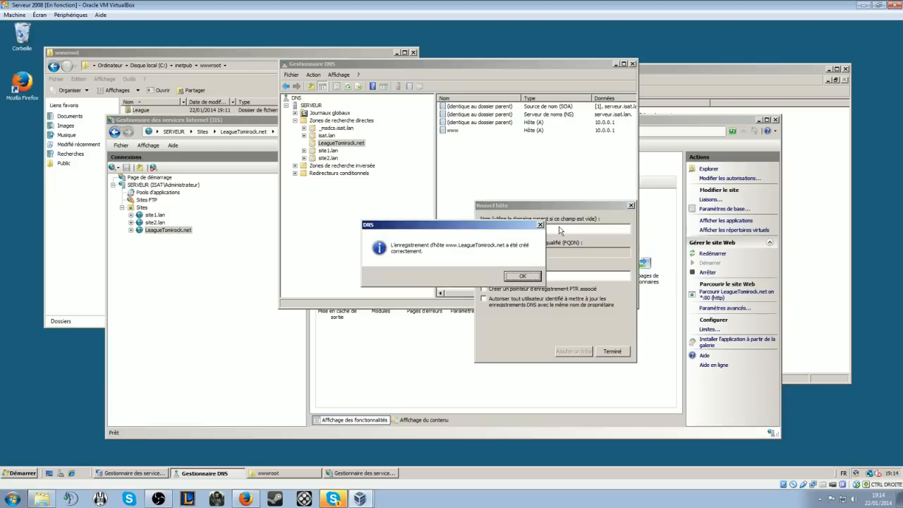
left_click(528, 275)
left_click(632, 205)
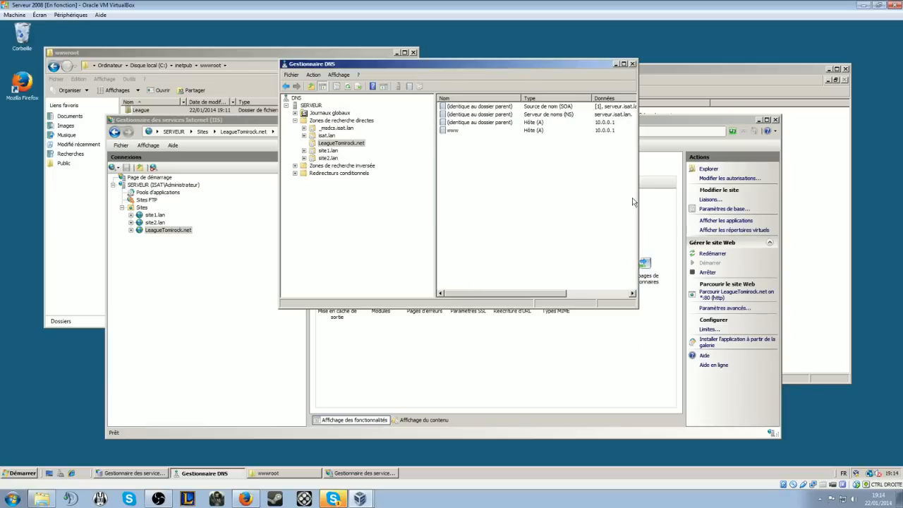
left_click(632, 64)
right_click(157, 231)
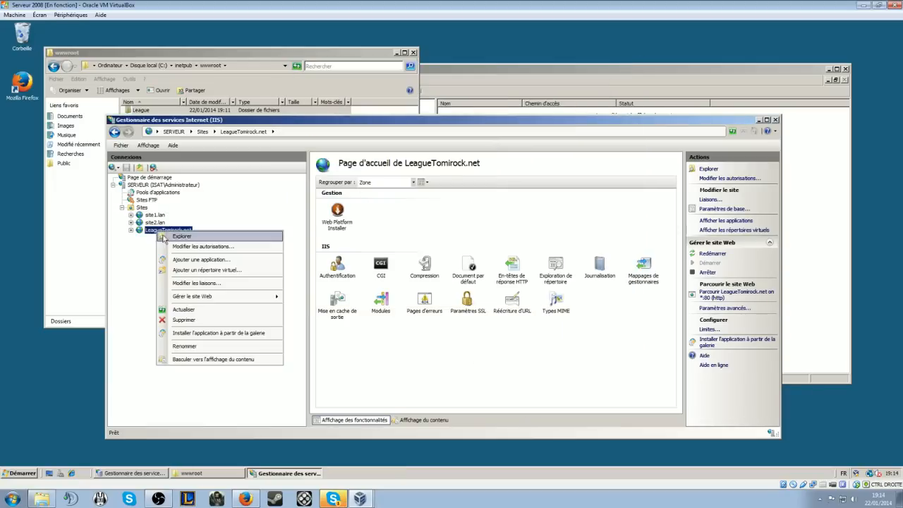
left_click(235, 284)
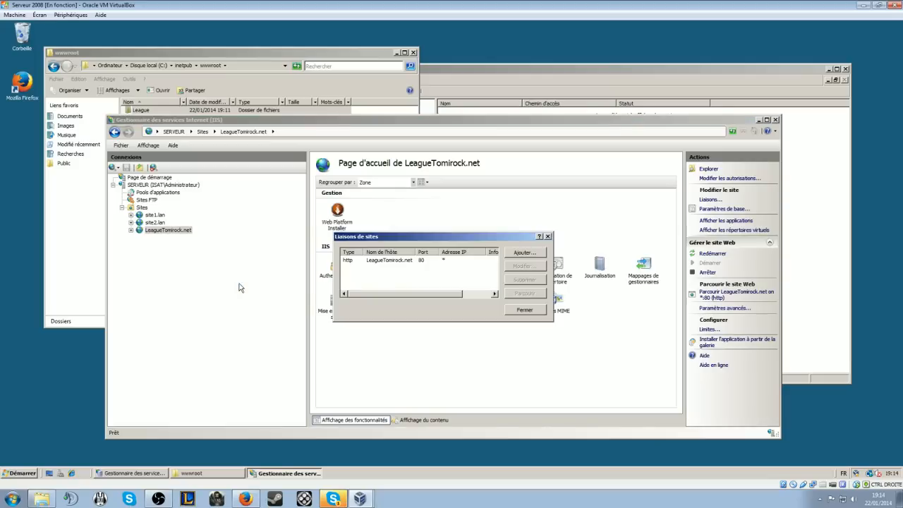
left_click(523, 253)
left_click(386, 276)
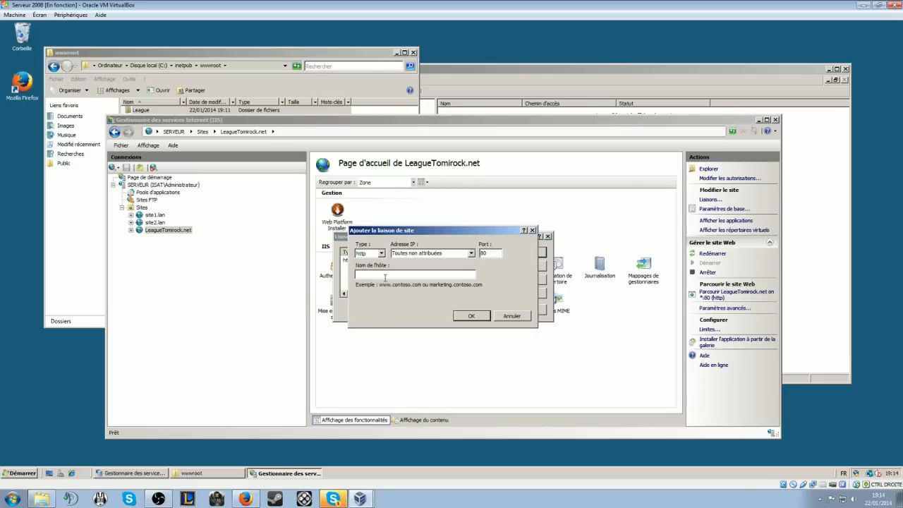
type("www.")
key("ctrl+v")
left_click(459, 316)
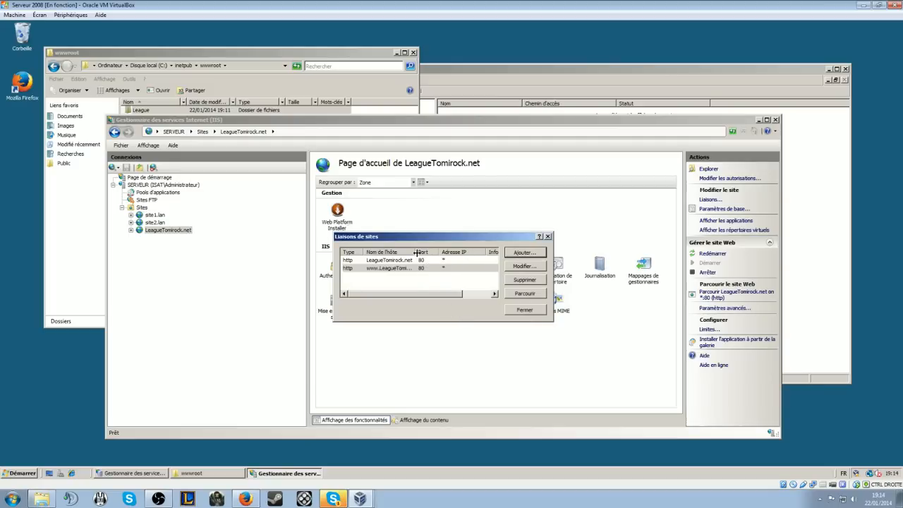
- Widen the host name column in the site bindings list, and close the list and Gestionnaire des services Internet (IIS)
left_click_drag(415, 252, 429, 251)
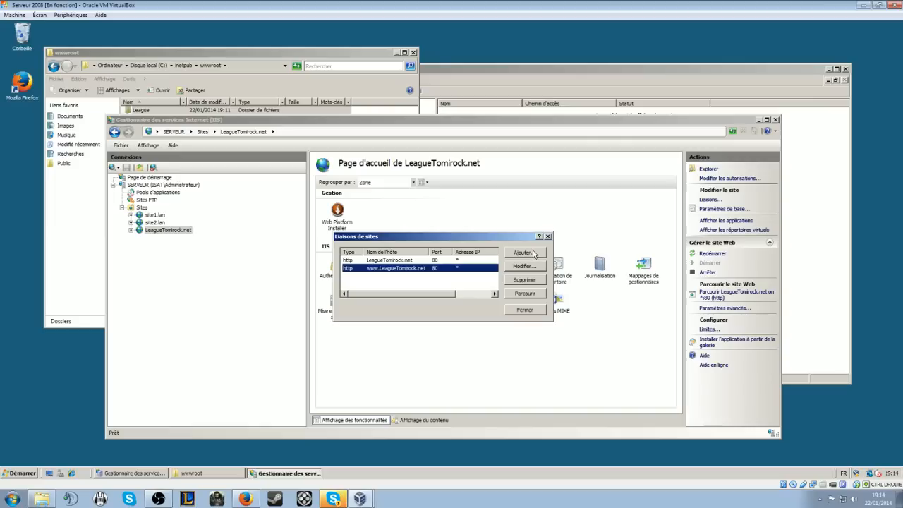
left_click(527, 310)
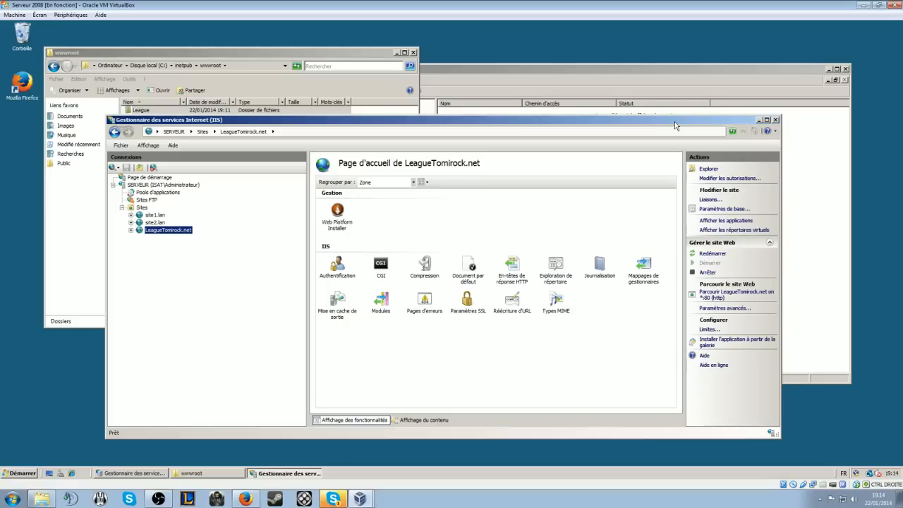
left_click_drag(674, 122, 701, 116)
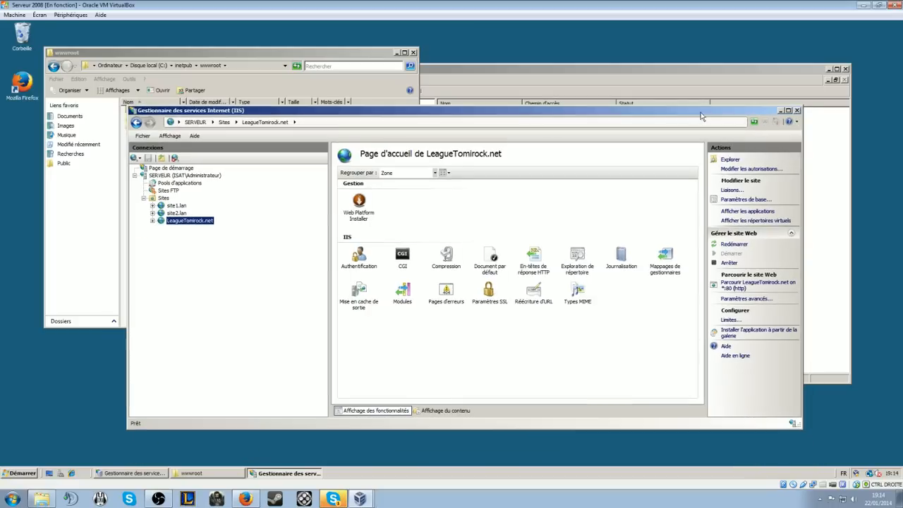
left_click(797, 111)
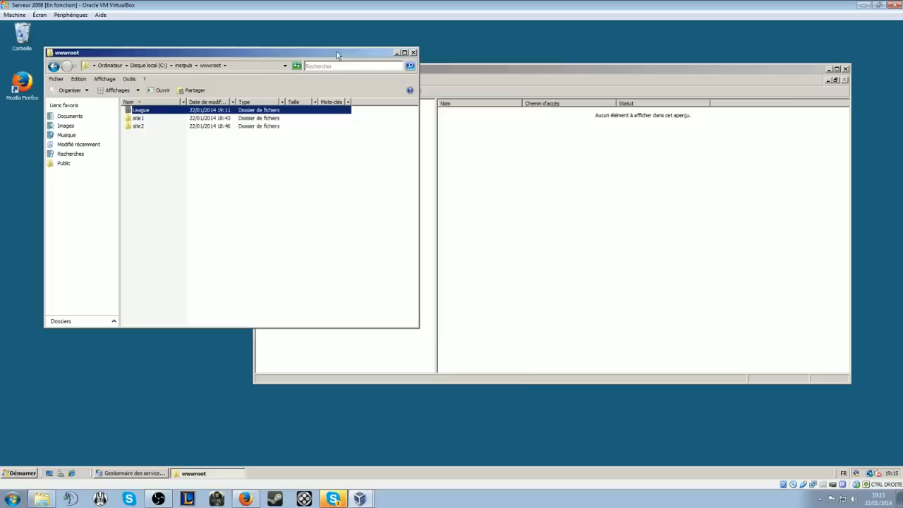
- Open another Gestionnaire des services Internet (IIS) 6.0 window, enlarge it, widen its tree pane and expand SERVEUR down to Sites FTP
left_click_drag(337, 53, 505, 109)
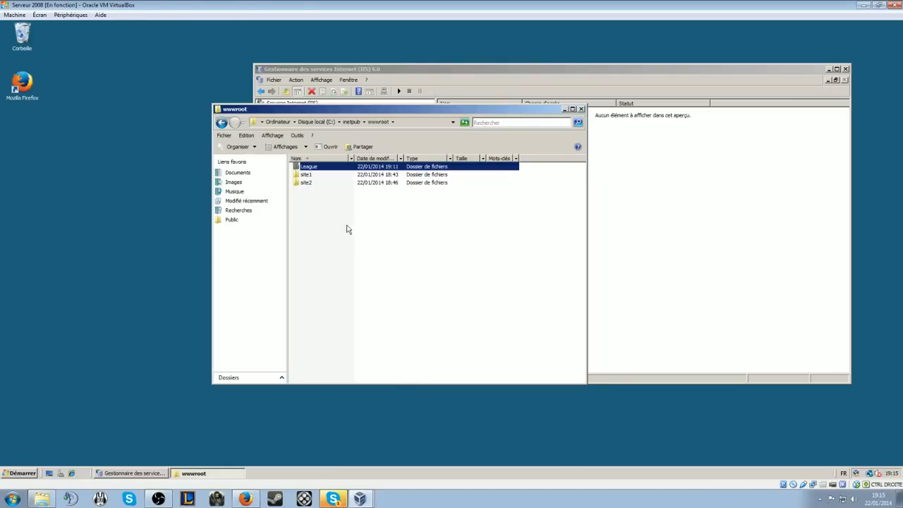
left_click(23, 474)
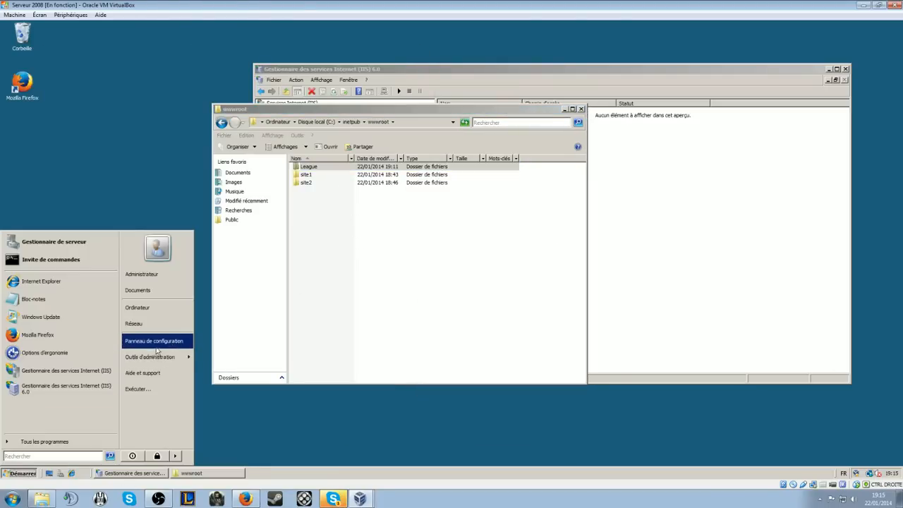
mouse_move(152, 357)
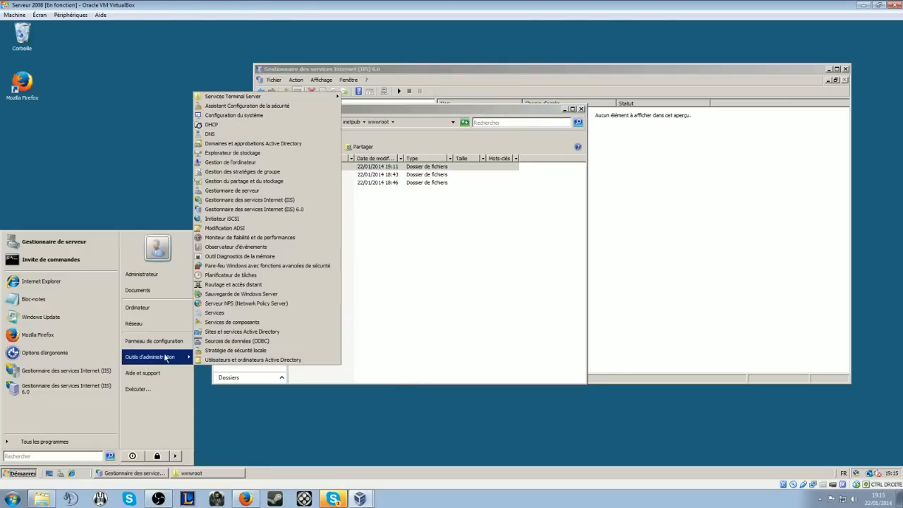
left_click(309, 209)
left_click_drag(191, 25, 479, 97)
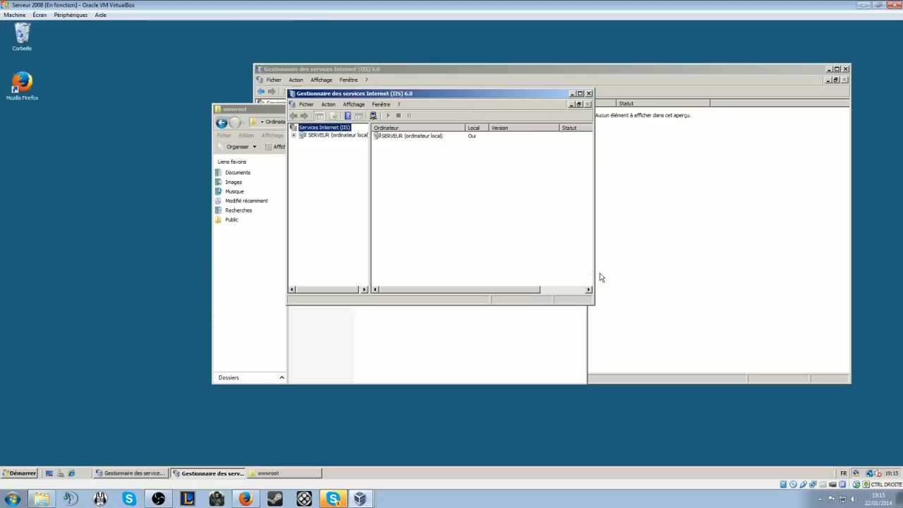
left_click_drag(592, 305, 746, 367)
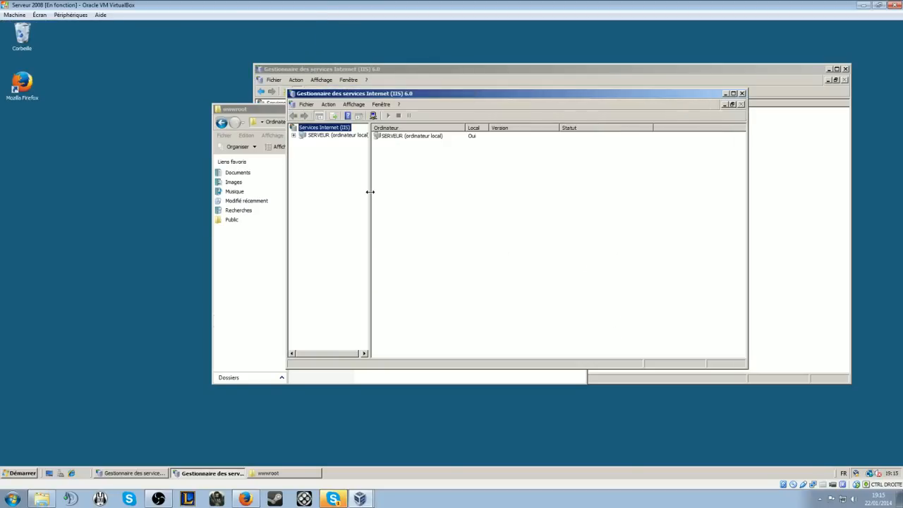
left_click_drag(368, 191, 469, 206)
left_click(293, 136)
left_click(303, 143)
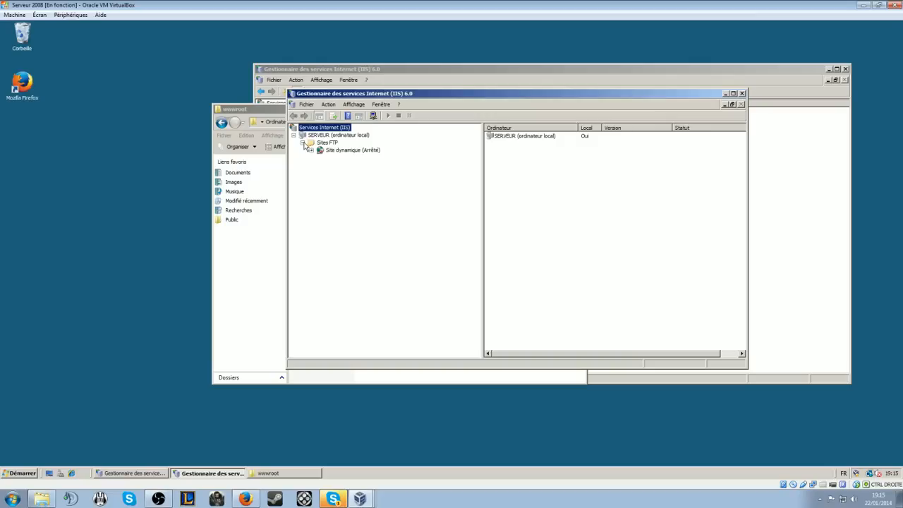
right_click(336, 152)
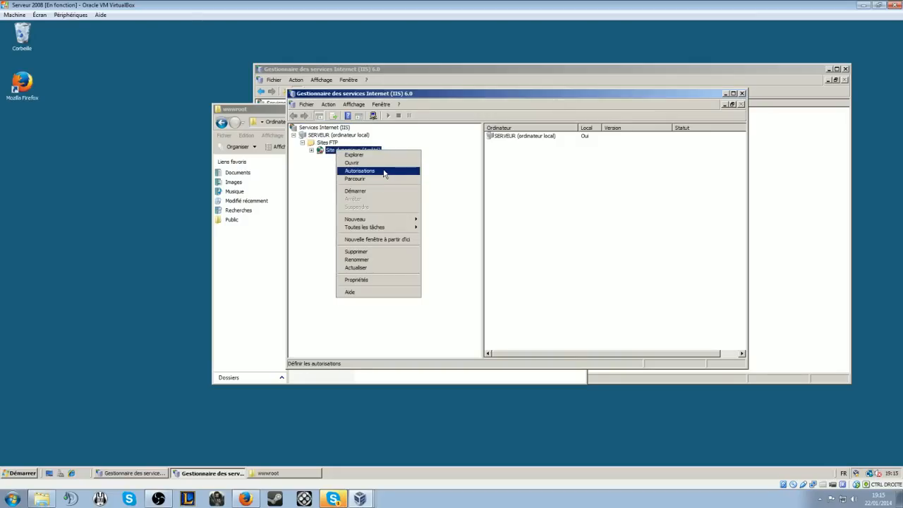
left_click(385, 171)
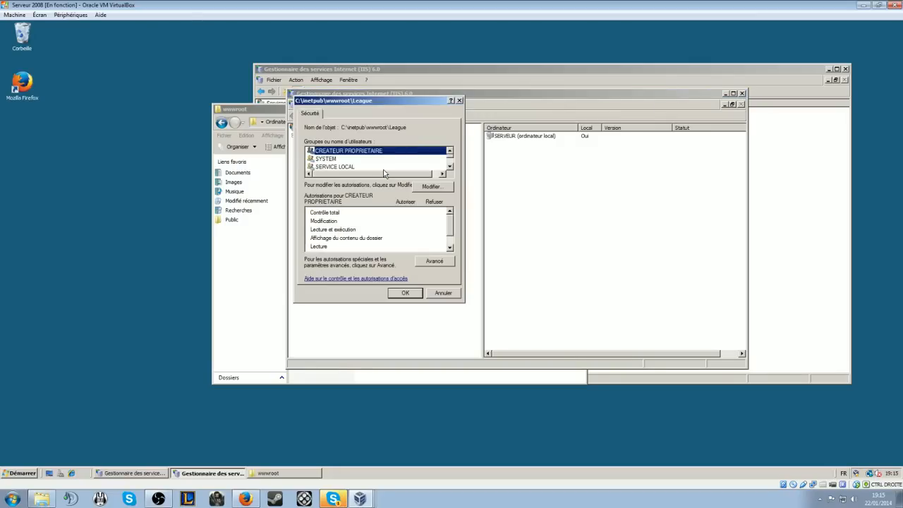
left_click(460, 98)
- Start the stopped Site dynamique FTP site
right_click(351, 148)
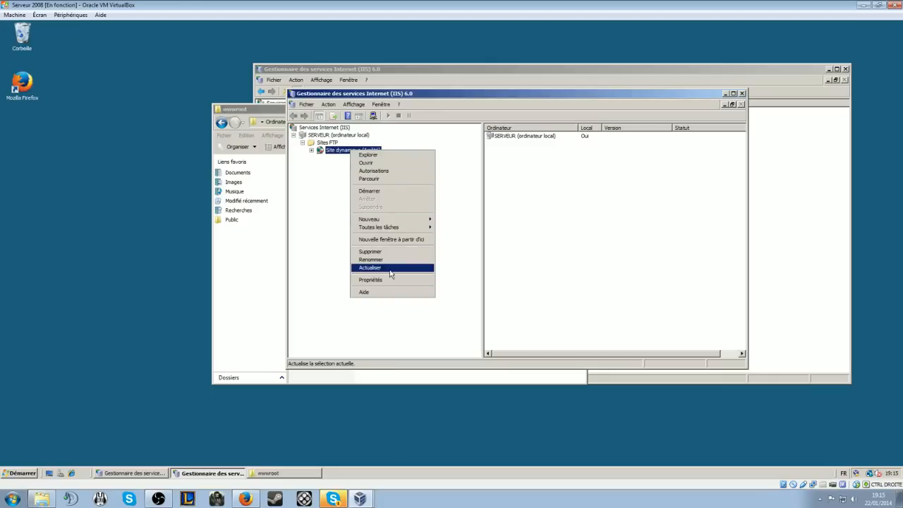
left_click(390, 273)
right_click(330, 150)
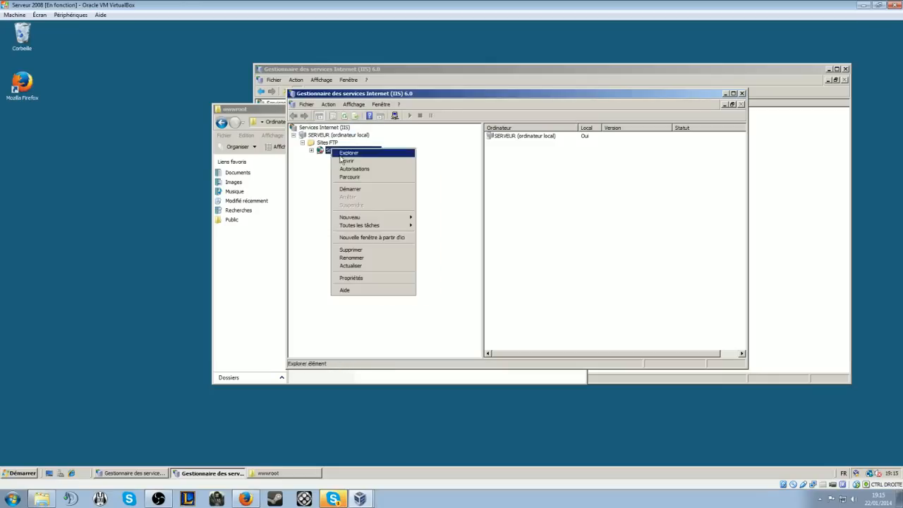
left_click(370, 189)
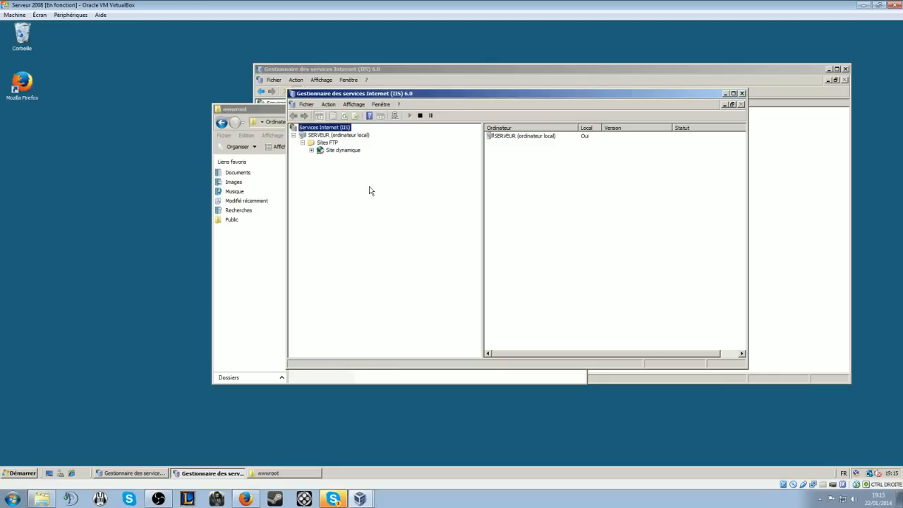
- Stop and restart the Site dynamique FTP site, and close the front IIS 6.0 manager window
left_click(342, 151)
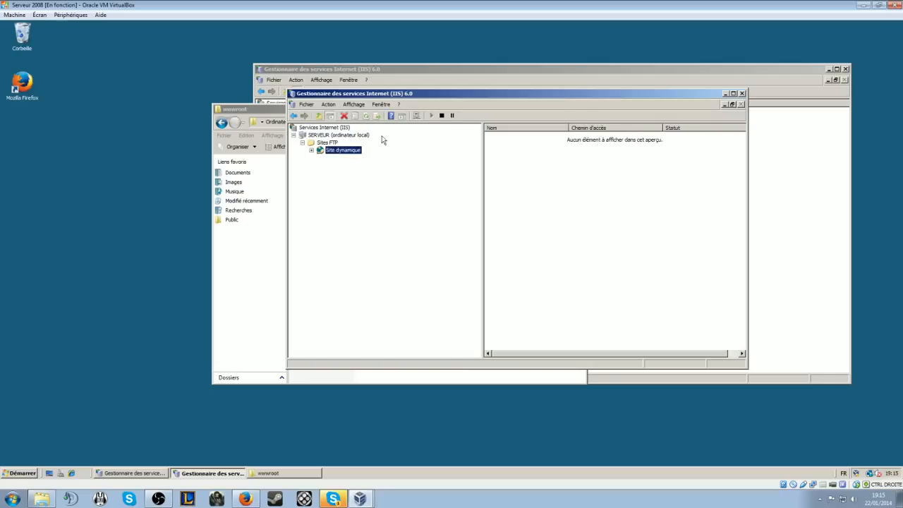
left_click(441, 118)
left_click(432, 117)
left_click(742, 94)
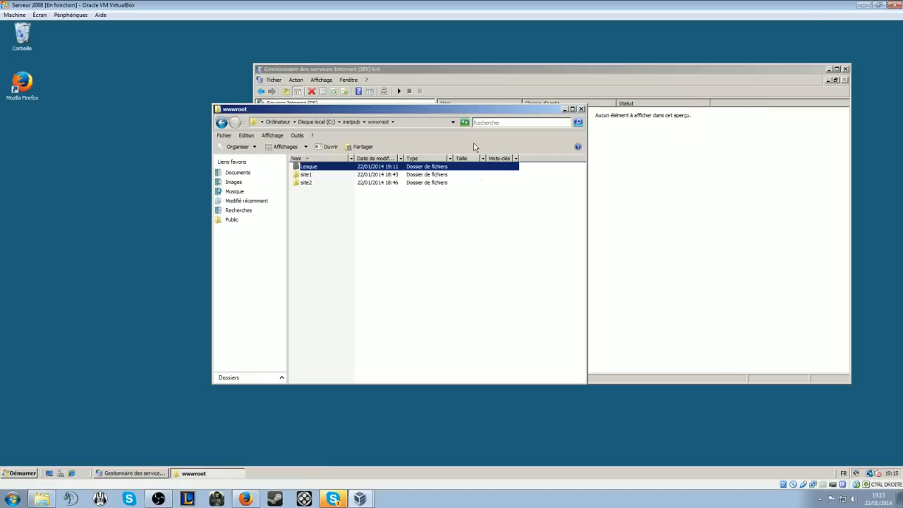
- Open the League folder in wwwroot and place its window over the remaining IIS 6.0 manager
left_click_drag(492, 113, 386, 114)
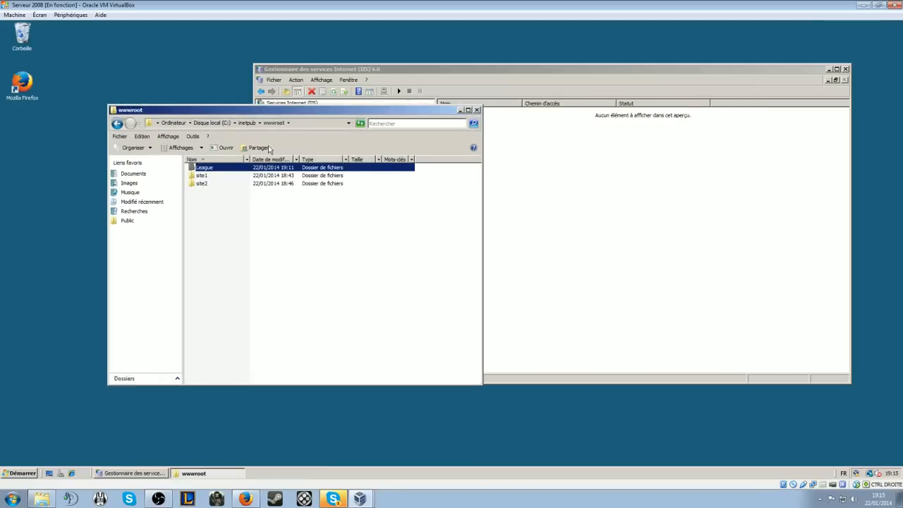
double_click(205, 168)
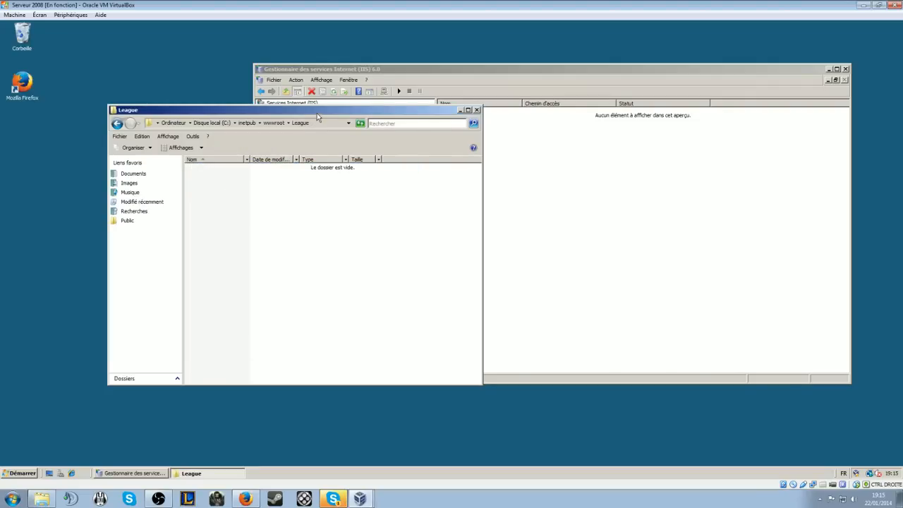
left_click_drag(319, 113, 527, 95)
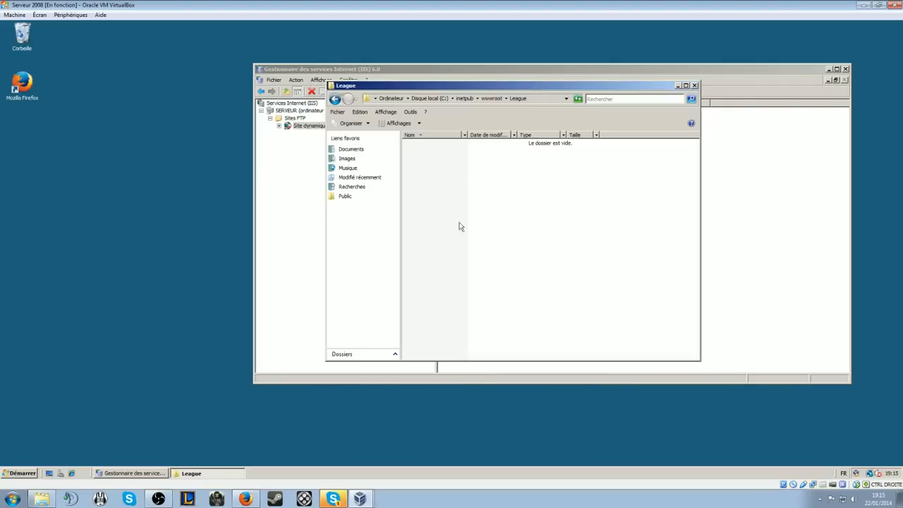
- Open a second Explorer window and browse to the phpMyAdmin-4.1.5-all-languages folder in the Administrateur profile's Téléchargement folder
left_click(27, 475)
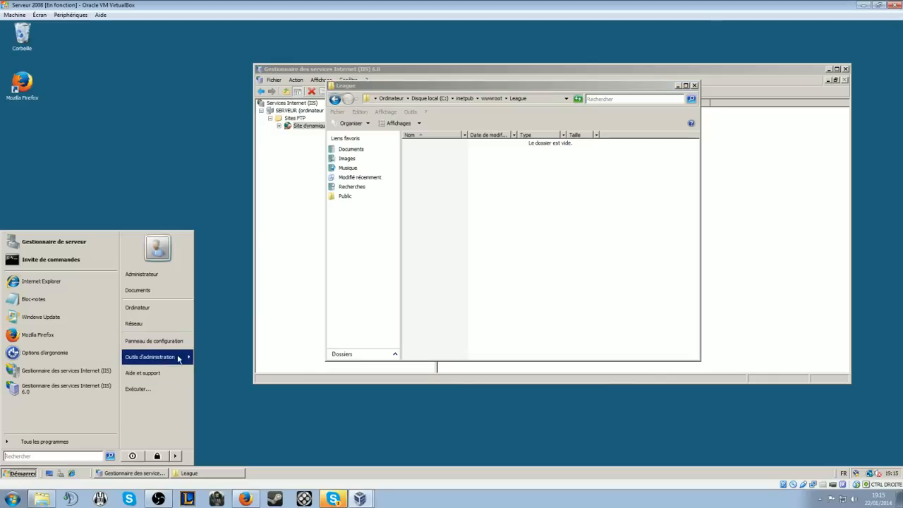
mouse_move(179, 359)
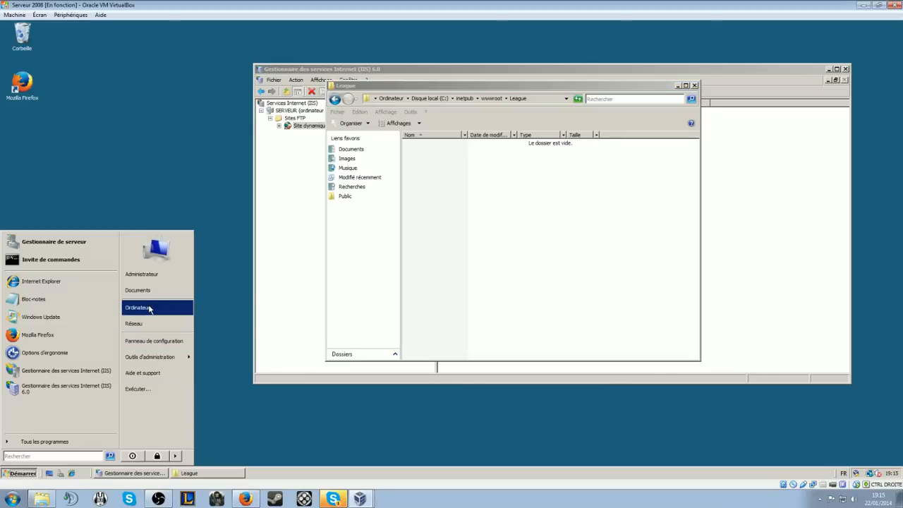
left_click(149, 307)
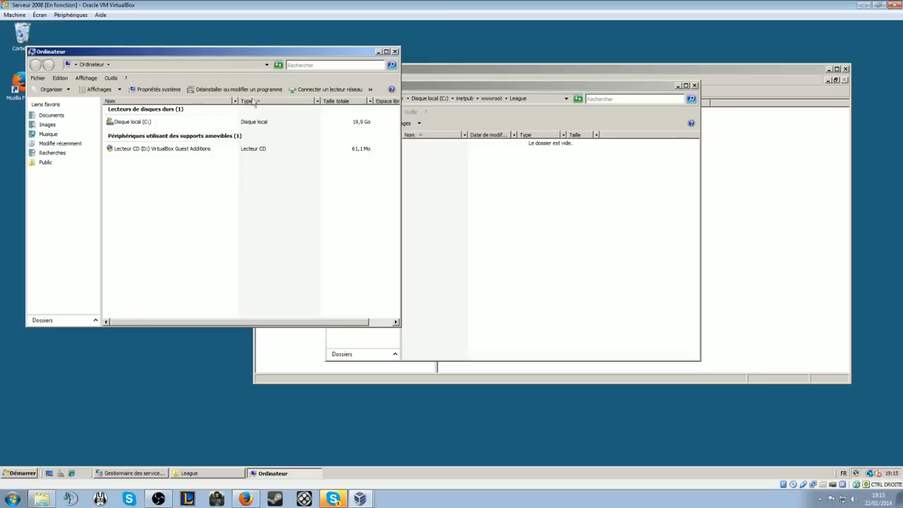
double_click(132, 125)
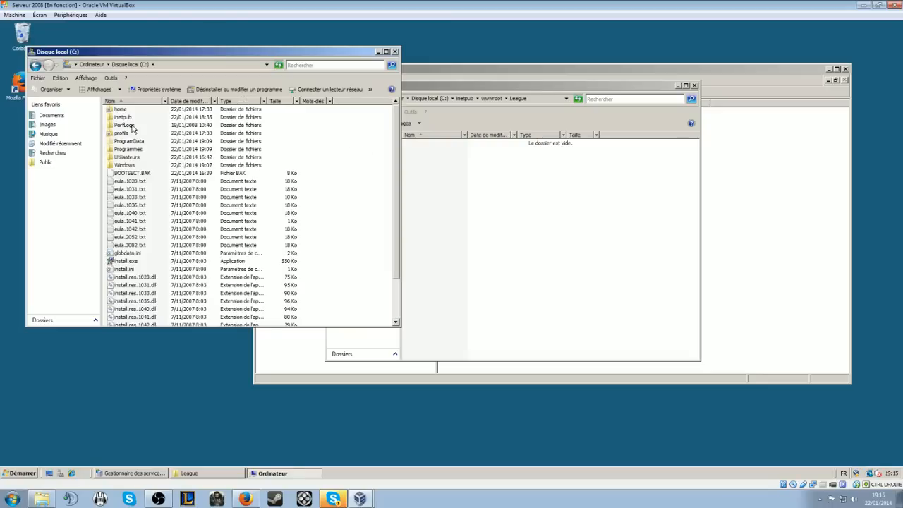
left_click(59, 126)
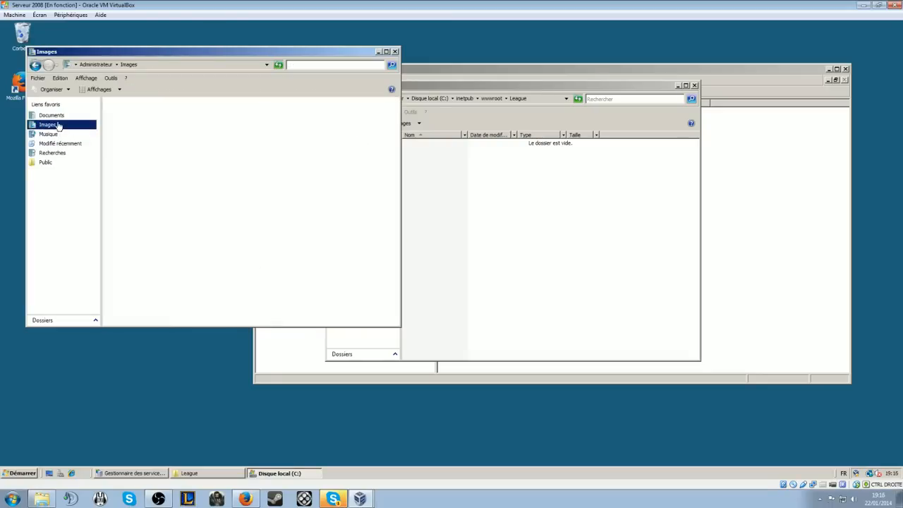
left_click(95, 65)
left_click(130, 189)
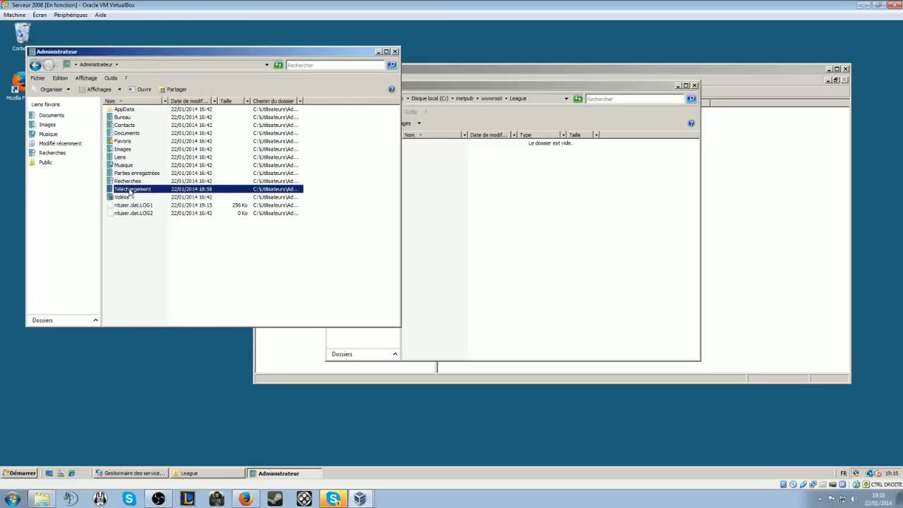
double_click(126, 190)
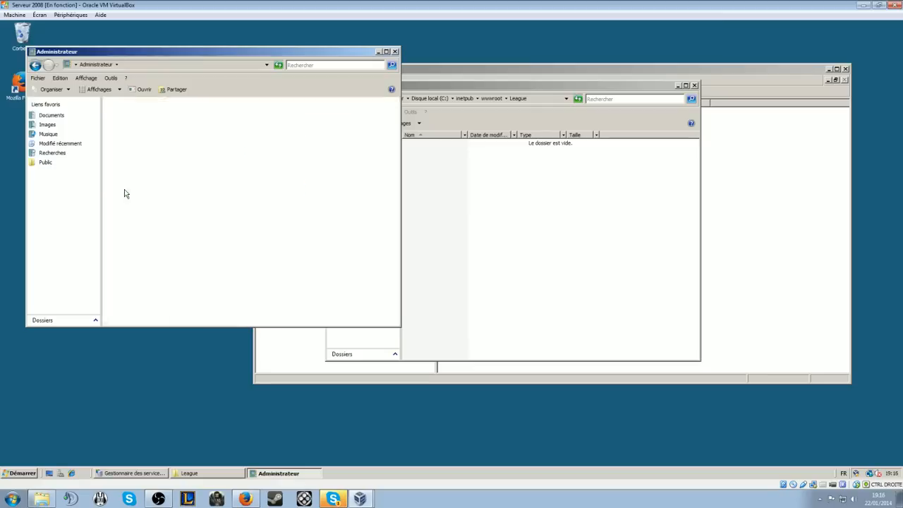
double_click(135, 112)
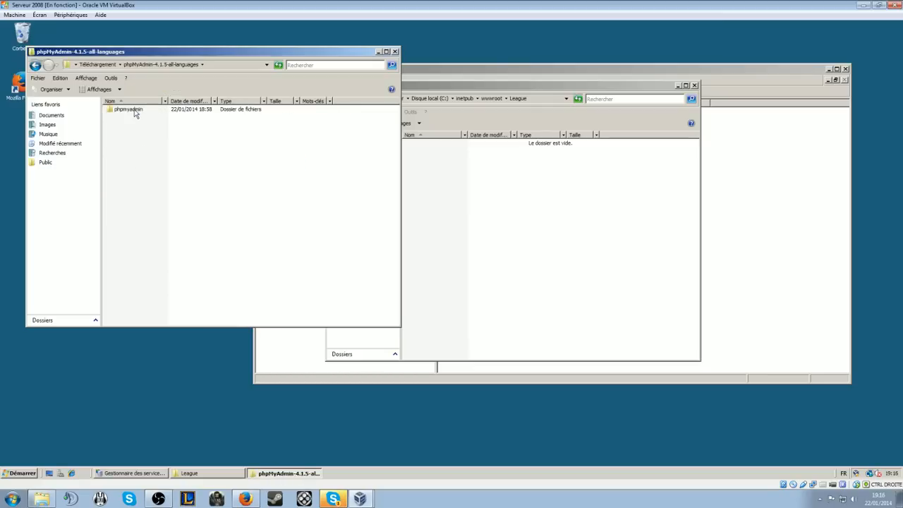
- Copy the phpmyadmin folder into C:\inetpub\wwwroot\League and close the phpMyAdmin-4.1.5-all-languages window
left_click(135, 112)
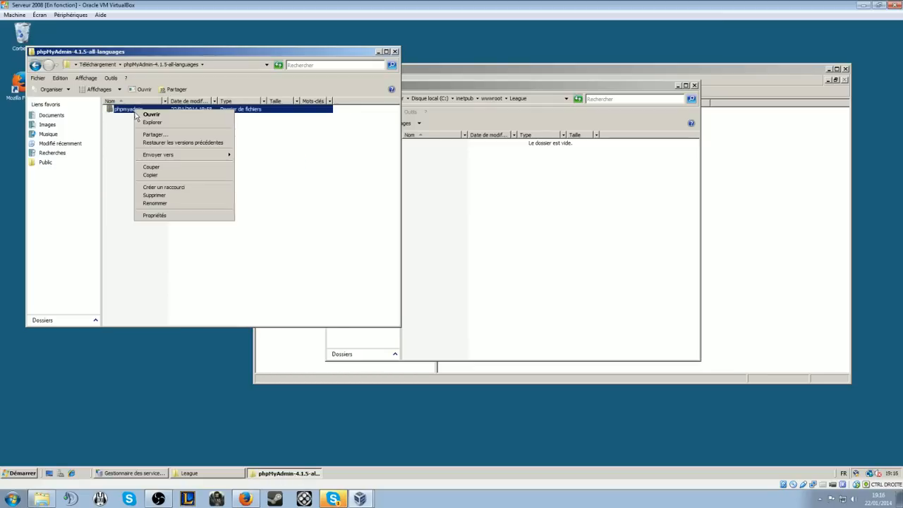
left_click(151, 174)
left_click(471, 189)
right_click(475, 190)
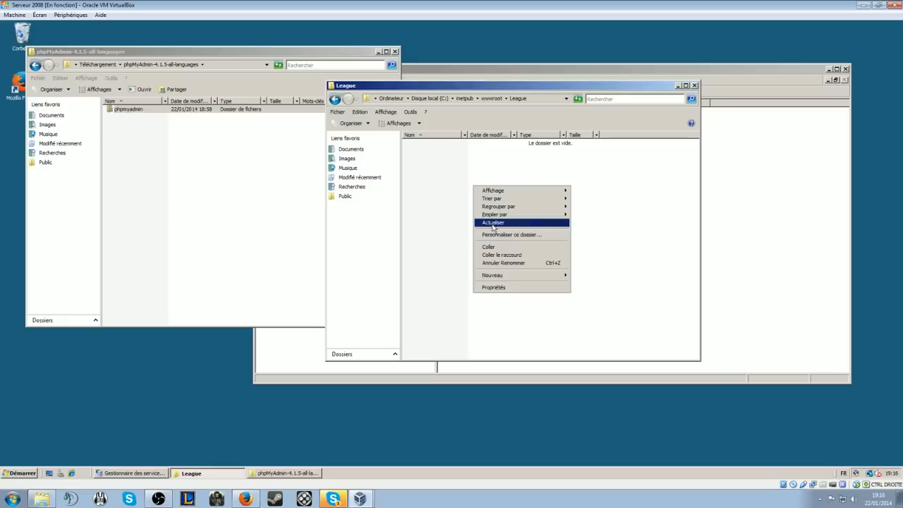
left_click(497, 244)
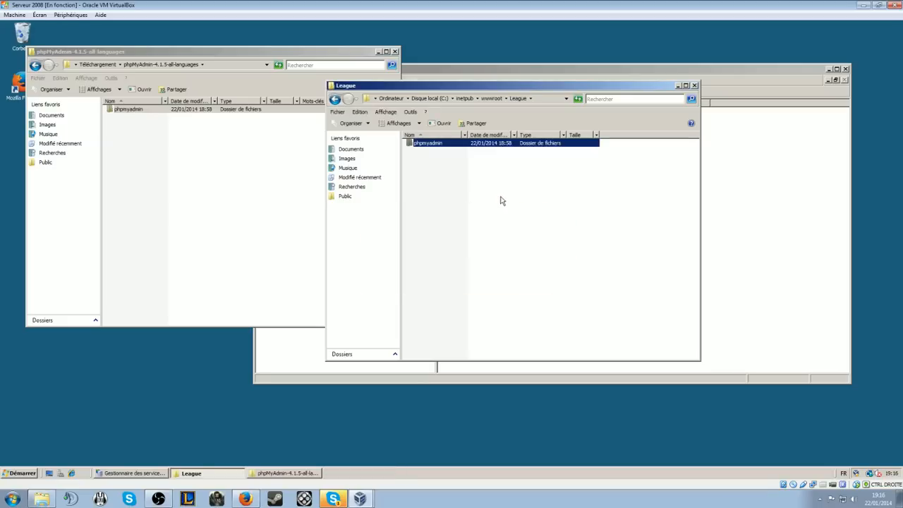
left_click(396, 52)
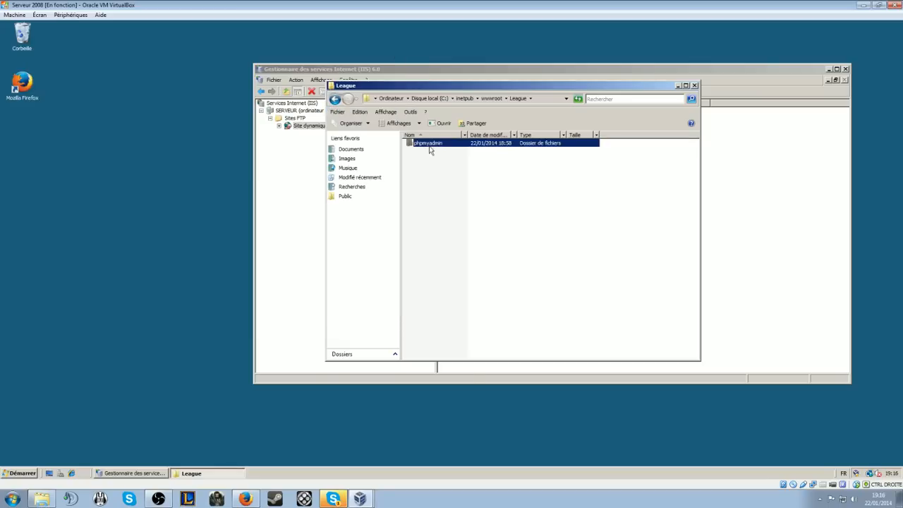
- Start Site dynamique in the remaining IIS 6.0 manager window and close that window
left_click(295, 178)
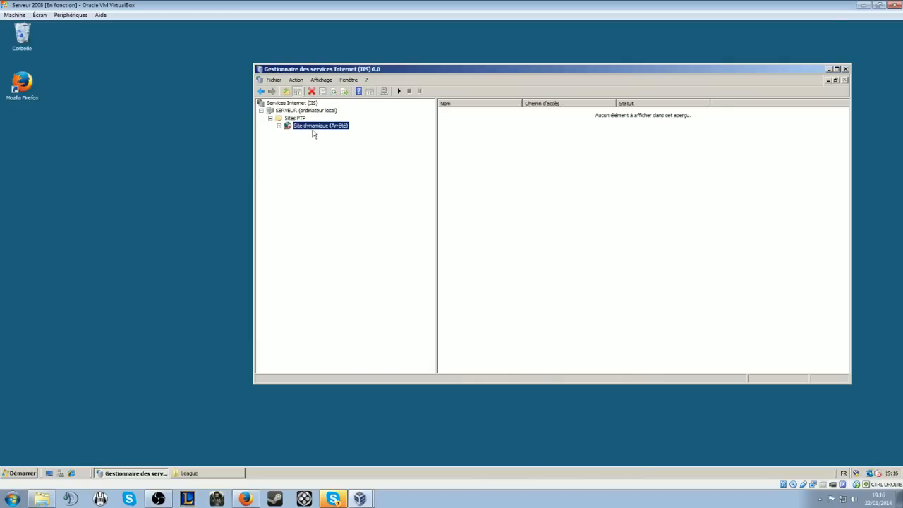
left_click(399, 90)
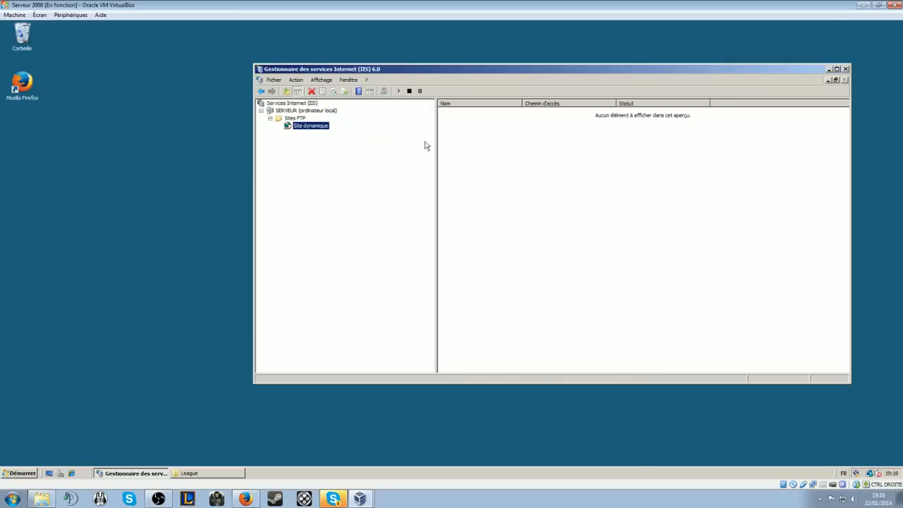
left_click(846, 69)
left_click(503, 185)
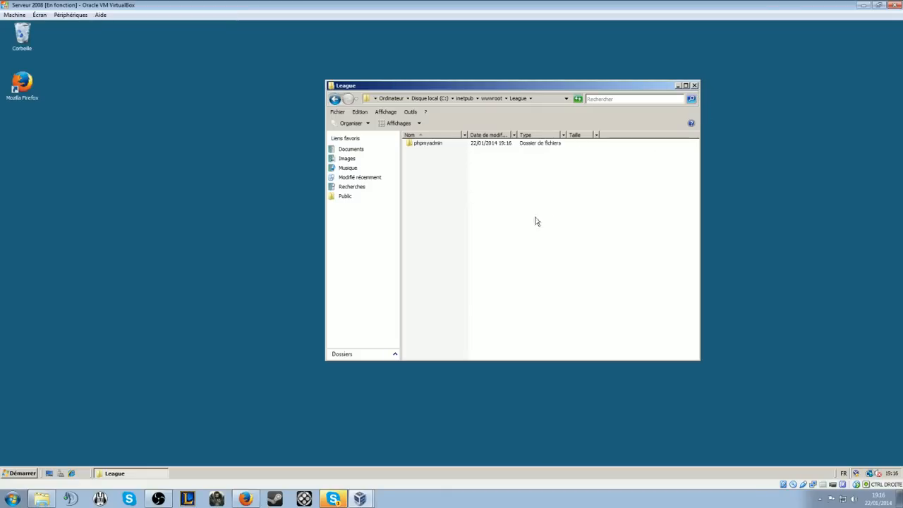
left_click(362, 495)
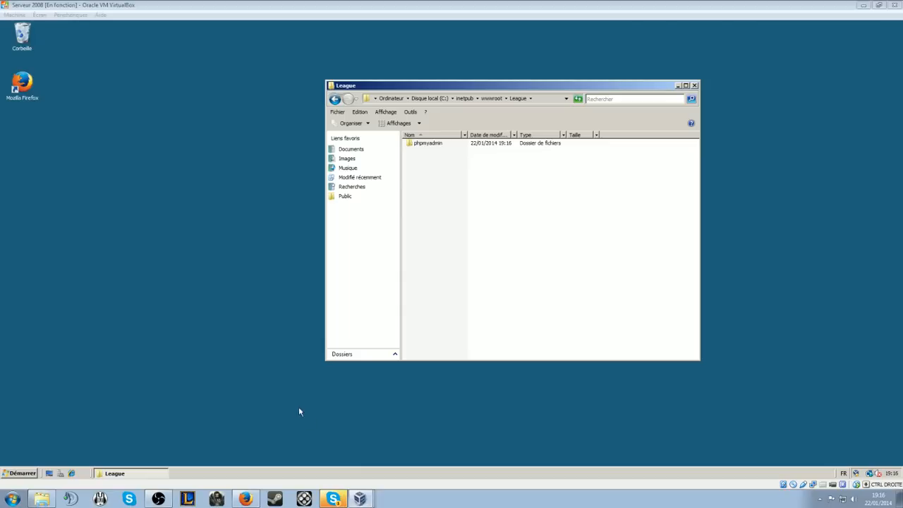
left_click(332, 417)
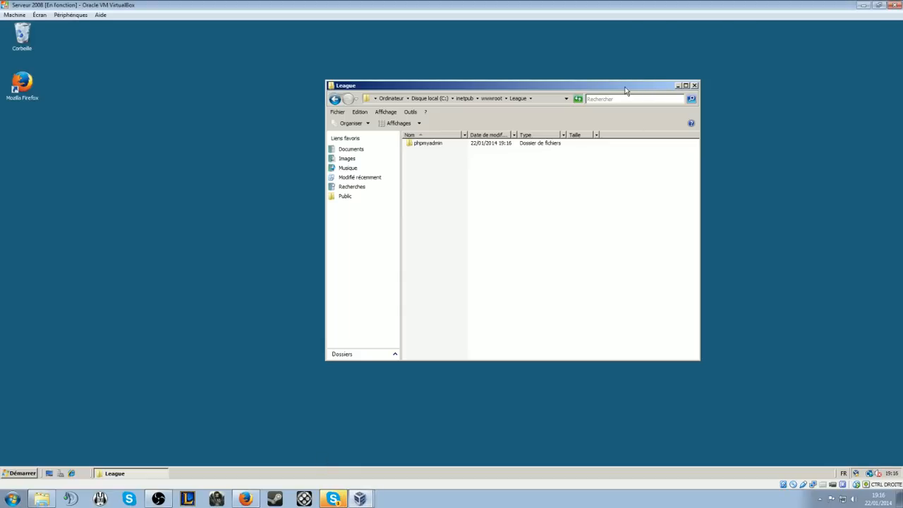
left_click_drag(625, 89, 483, 74)
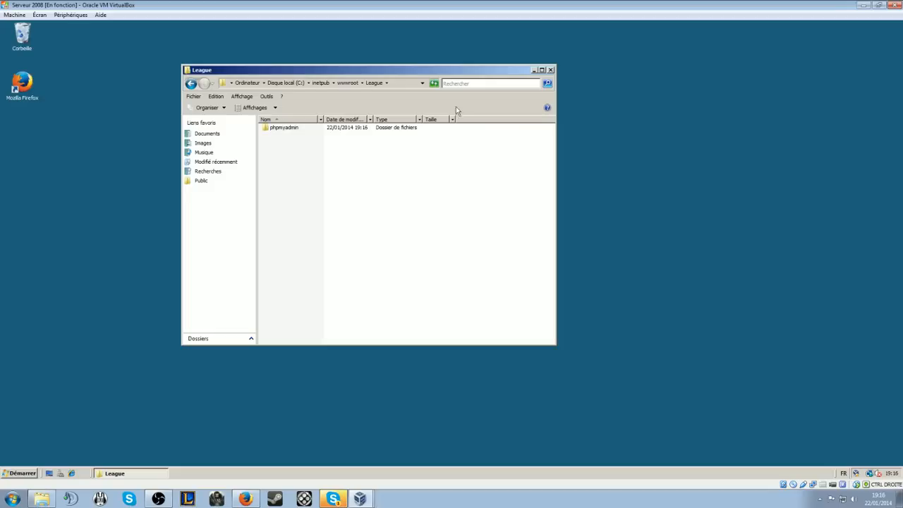
left_click_drag(463, 75, 574, 79)
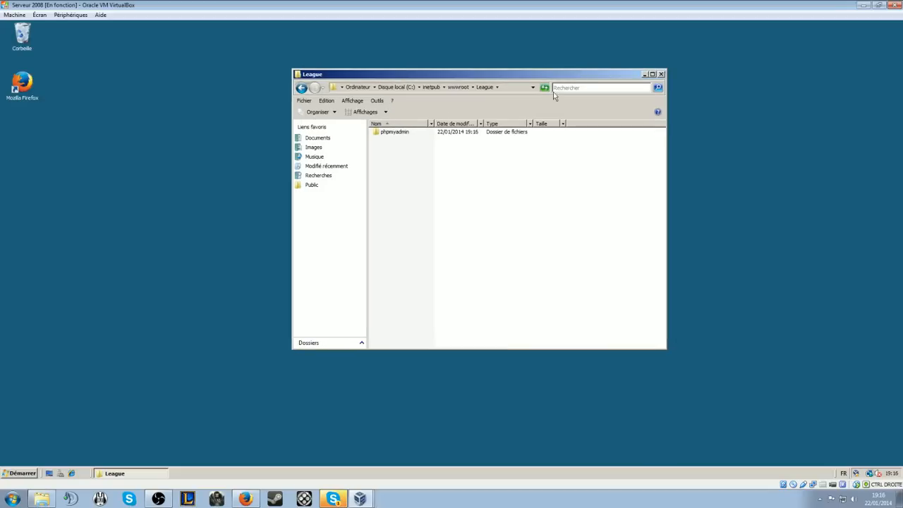